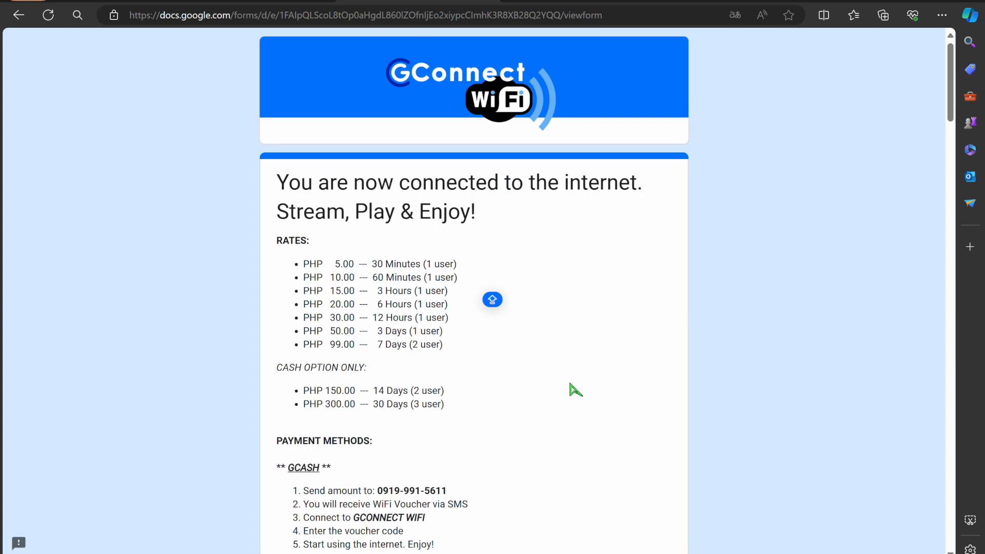
# Review the rates, payment methods and disclaimer in the published GConnect WiFi form
pyautogui.scroll(-8, 576, 389)
pyautogui.scroll(9, 576, 390)
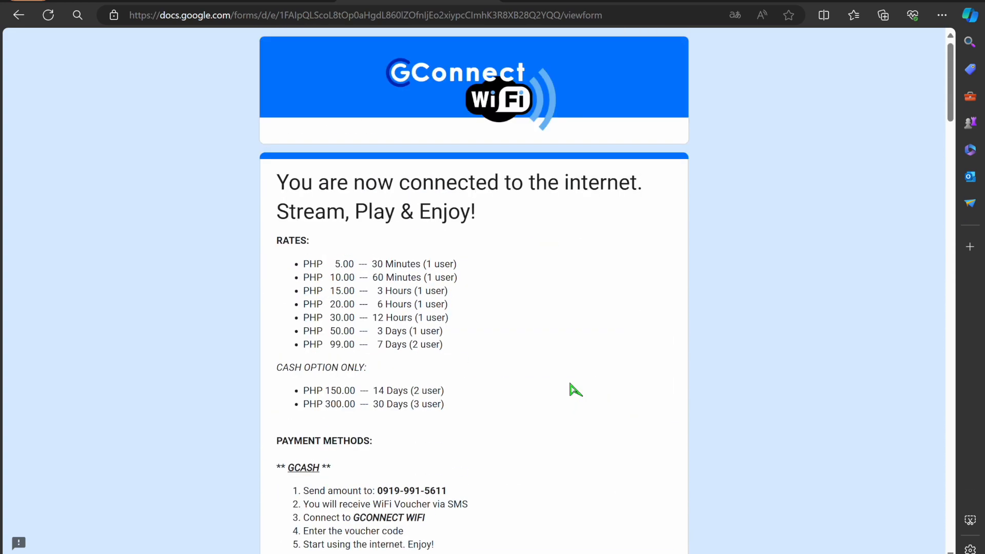
pyautogui.scroll(-1, 576, 390)
pyautogui.scroll(-1, 576, 390)
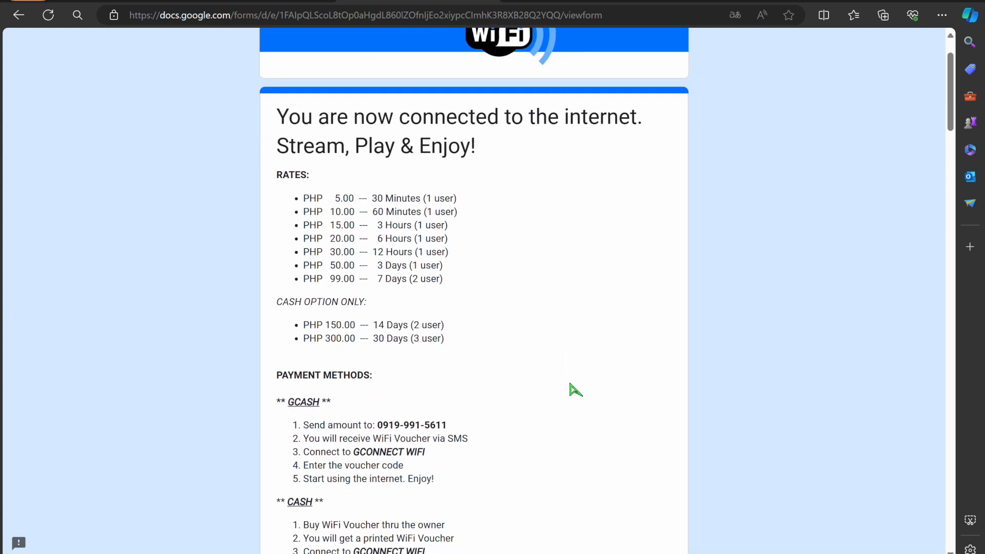
pyautogui.scroll(-4, 569, 388)
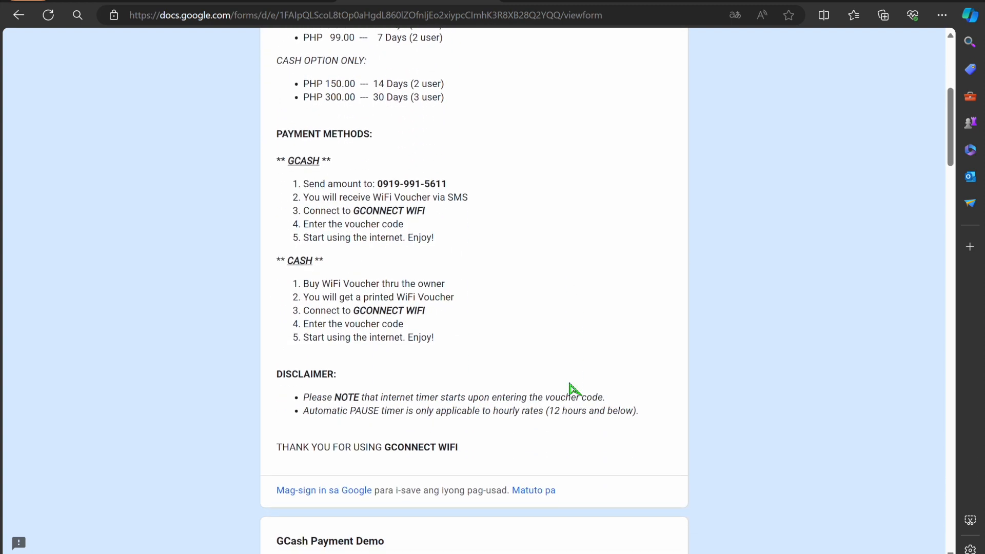
pyautogui.scroll(5, 571, 390)
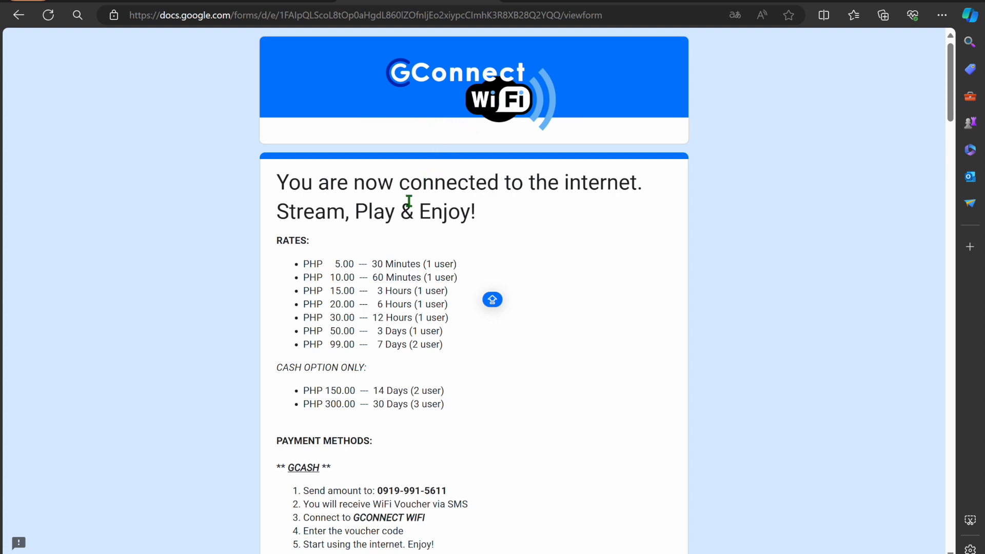
pyautogui.scroll(-1, 408, 200)
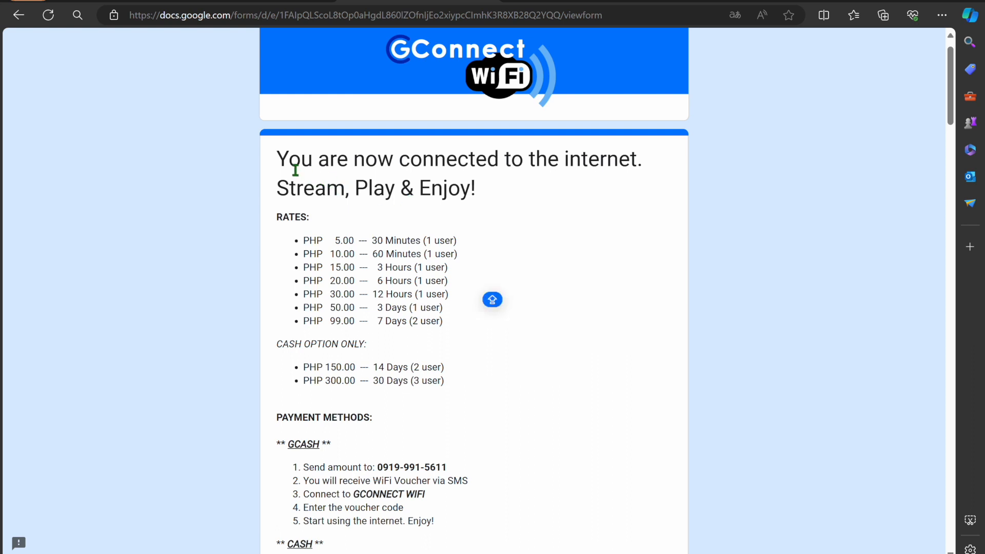
pyautogui.scroll(-2, 374, 193)
pyautogui.scroll(-2, 374, 192)
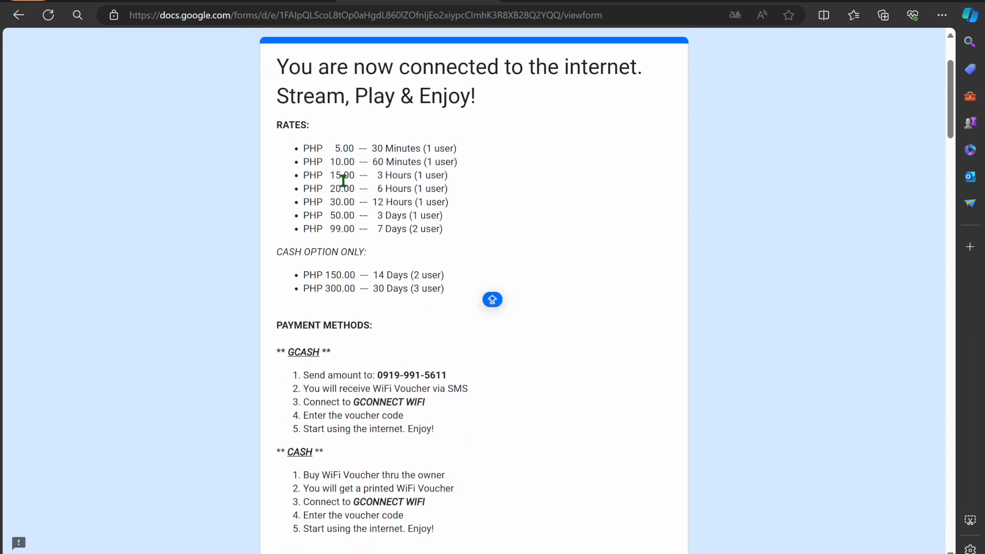
pyautogui.scroll(-3, 358, 229)
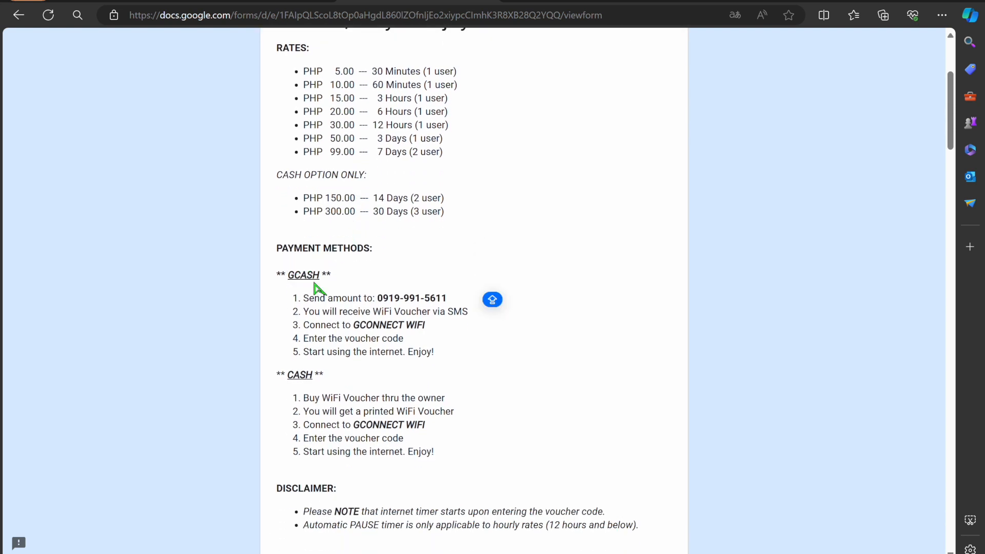
pyautogui.scroll(-4, 310, 276)
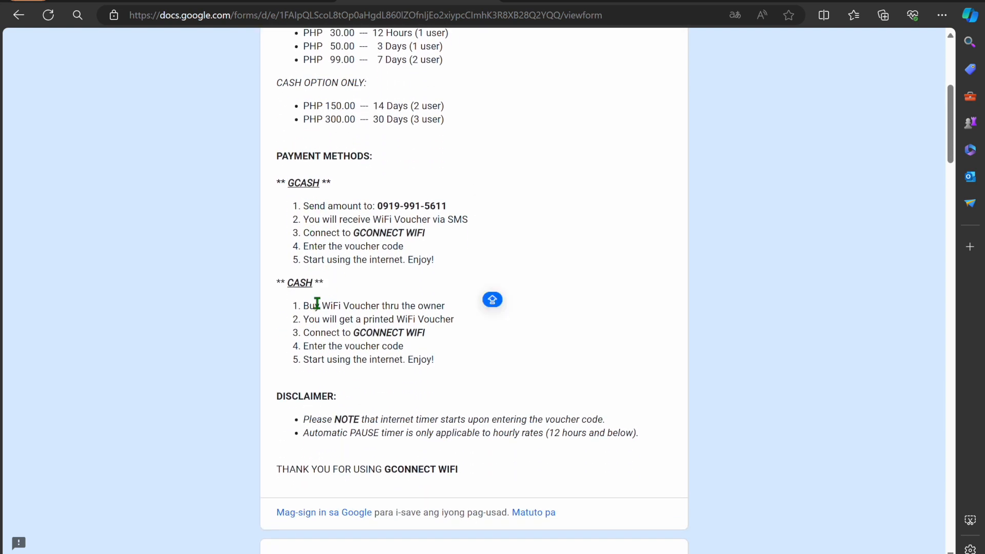
pyautogui.scroll(-1, 350, 253)
pyautogui.scroll(-5, 350, 252)
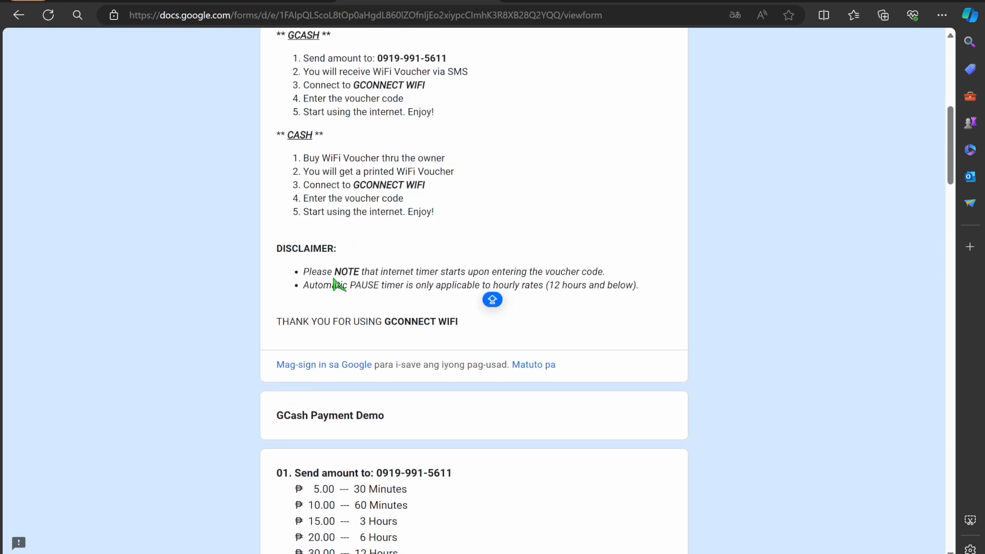
pyautogui.scroll(-1, 446, 288)
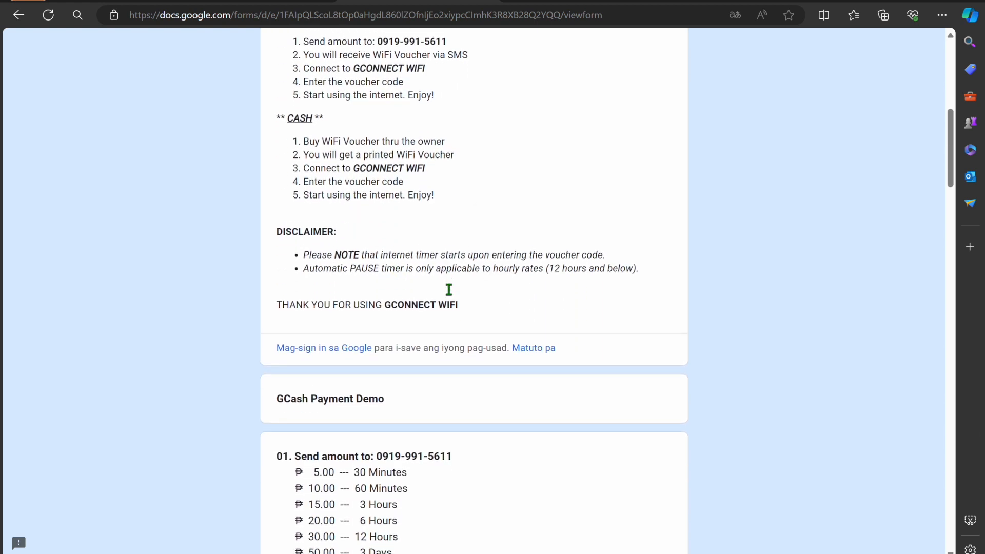
pyautogui.scroll(-3, 449, 289)
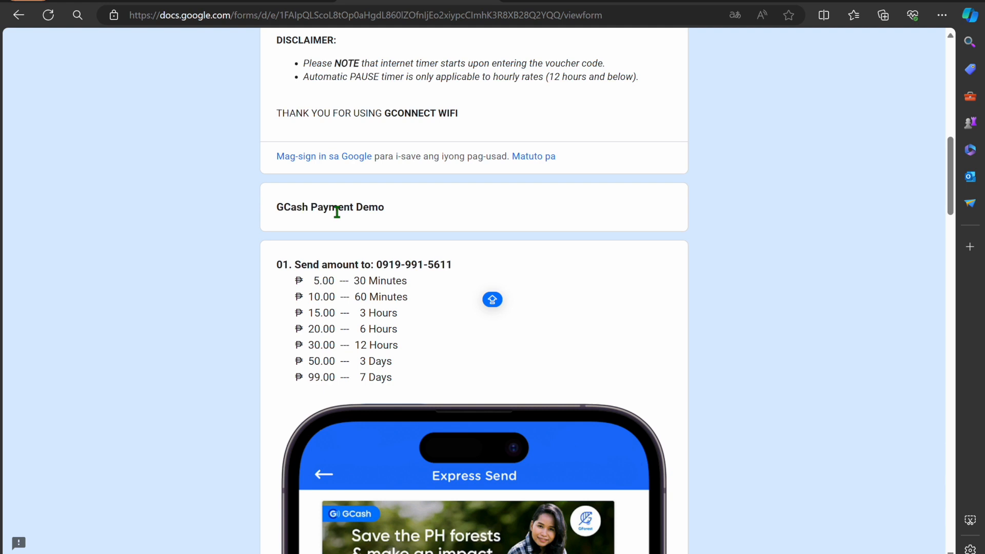
# Examine the GCash Payment Demo sections and the Feedback question, and return to the start of the form
pyautogui.scroll(-1, 337, 211)
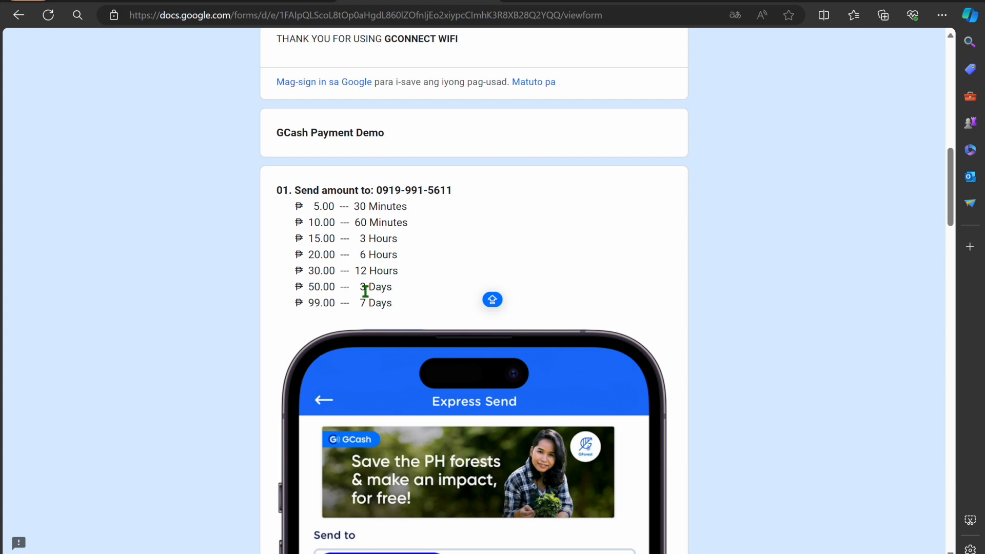
pyautogui.scroll(-2, 385, 340)
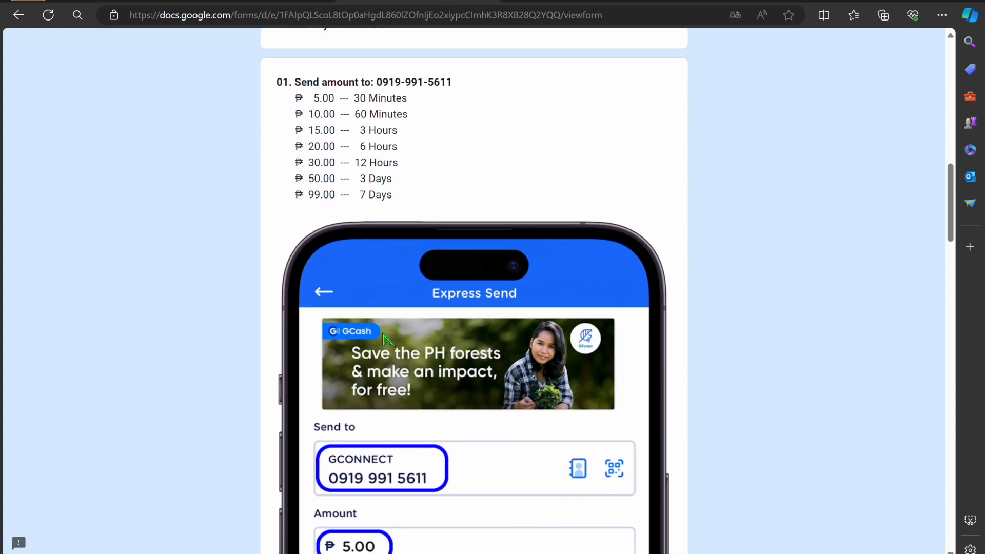
pyautogui.scroll(2, 387, 339)
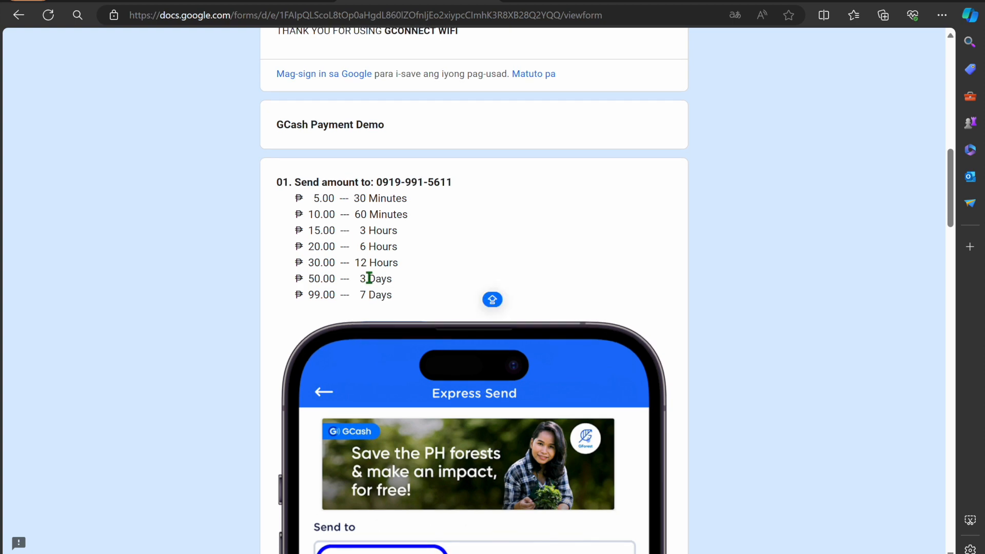
pyautogui.scroll(-1, 396, 306)
pyautogui.scroll(-5, 398, 310)
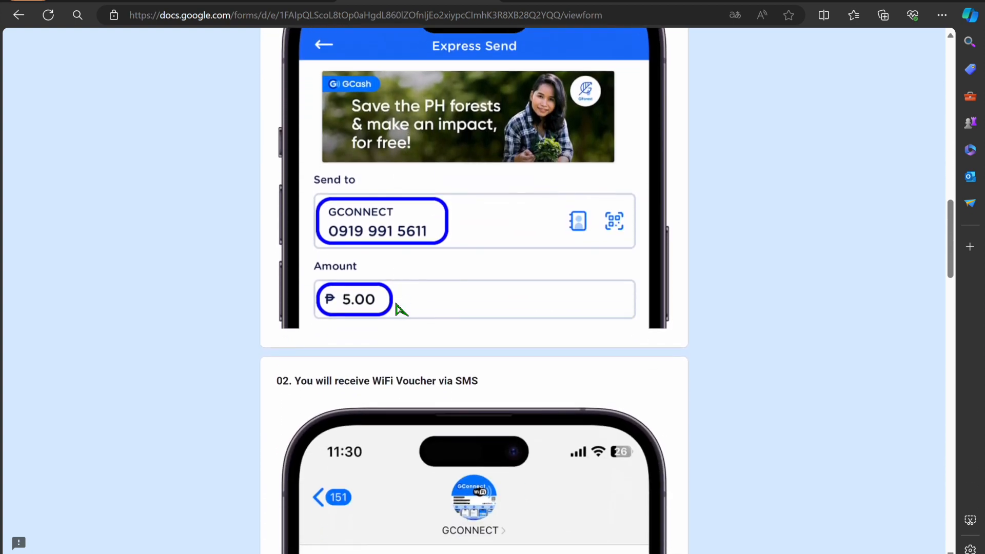
pyautogui.scroll(-3, 398, 309)
pyautogui.scroll(-2, 400, 309)
pyautogui.scroll(-8, 400, 309)
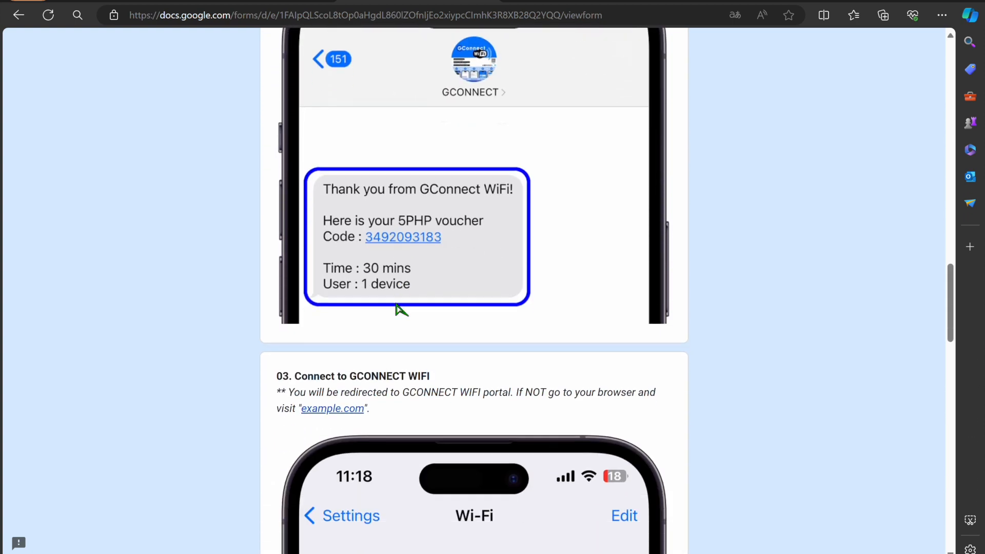
pyautogui.scroll(-14, 401, 309)
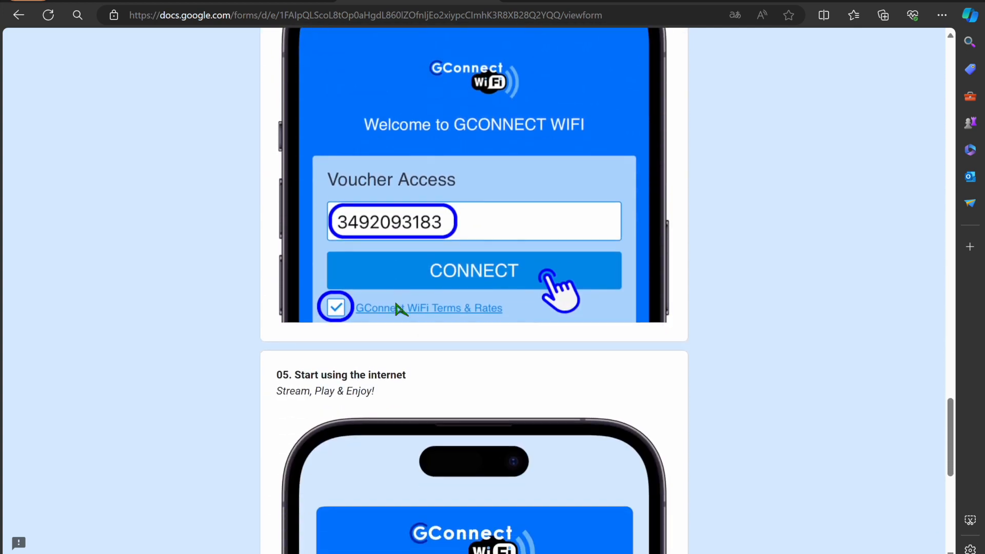
pyautogui.scroll(-3, 399, 309)
pyautogui.scroll(6, 398, 310)
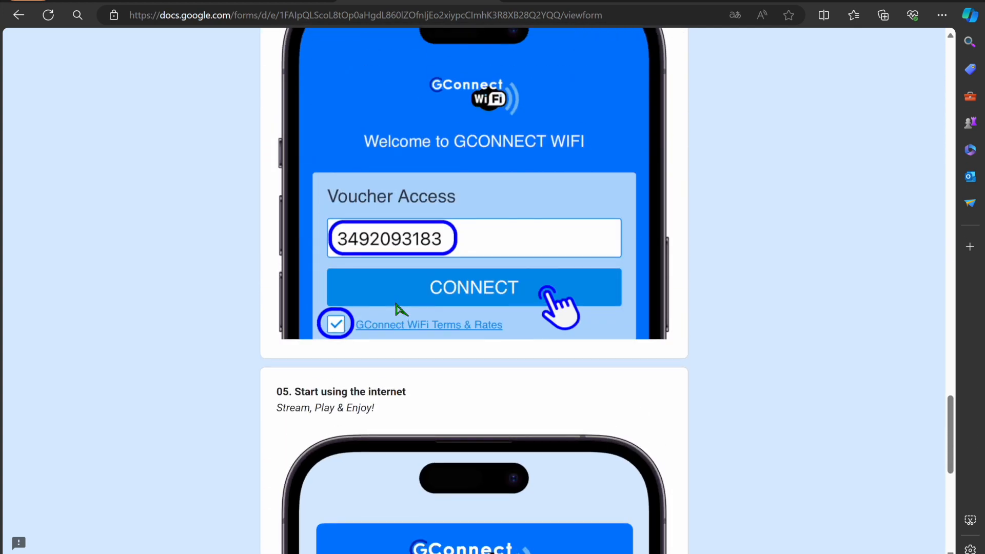
pyautogui.scroll(-10, 399, 309)
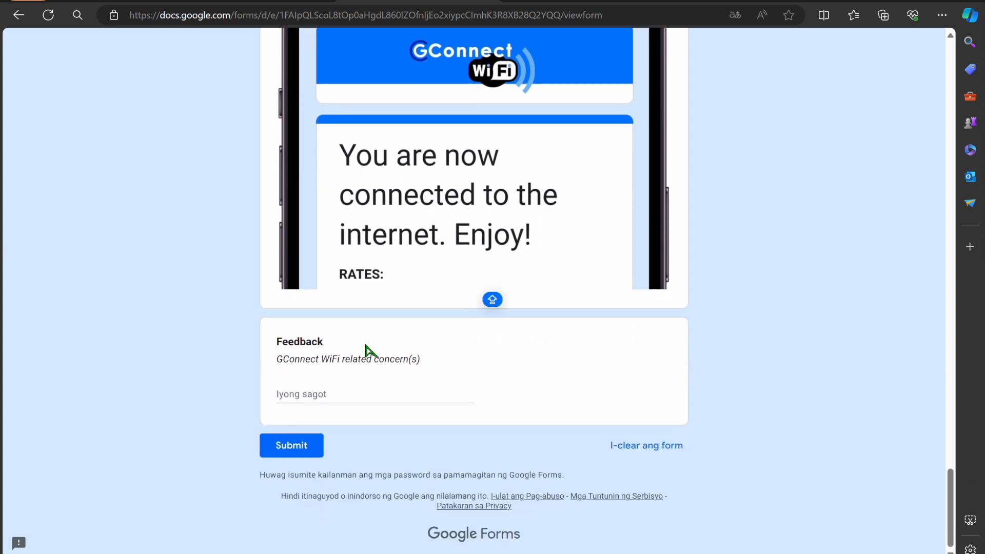
pyautogui.click(343, 391)
pyautogui.scroll(20, 344, 389)
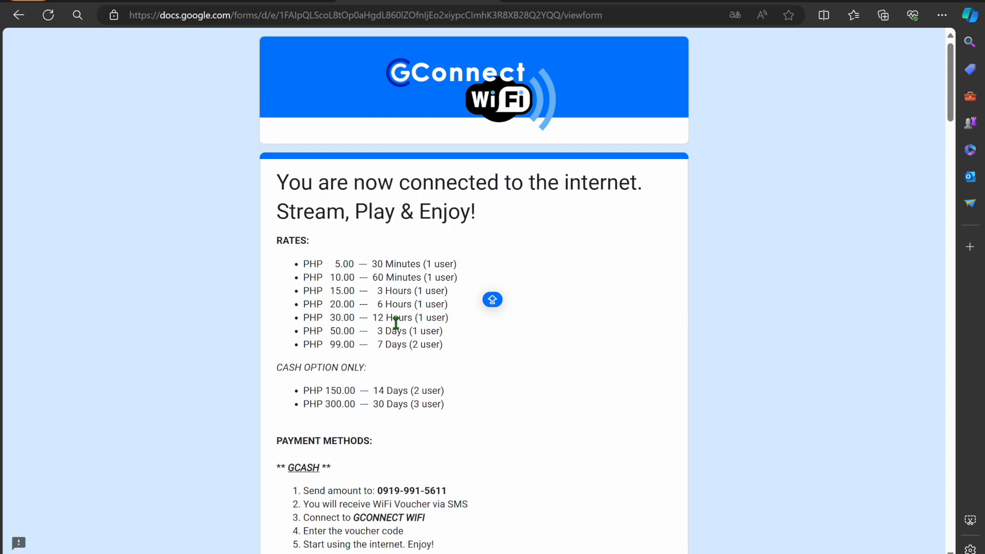
pyautogui.scroll(-5, 396, 321)
pyautogui.scroll(-20, 395, 323)
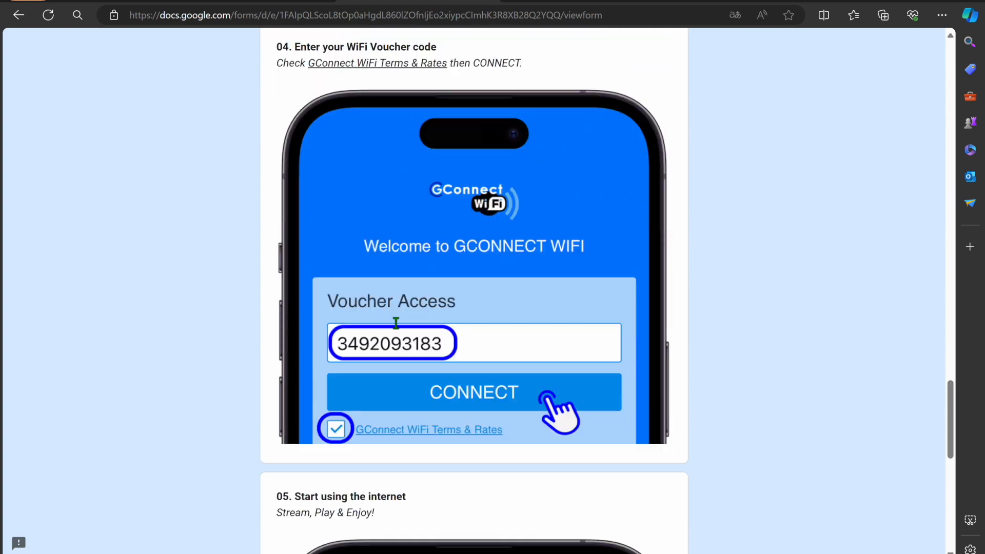
pyautogui.scroll(20, 412, 272)
pyautogui.scroll(20, 417, 271)
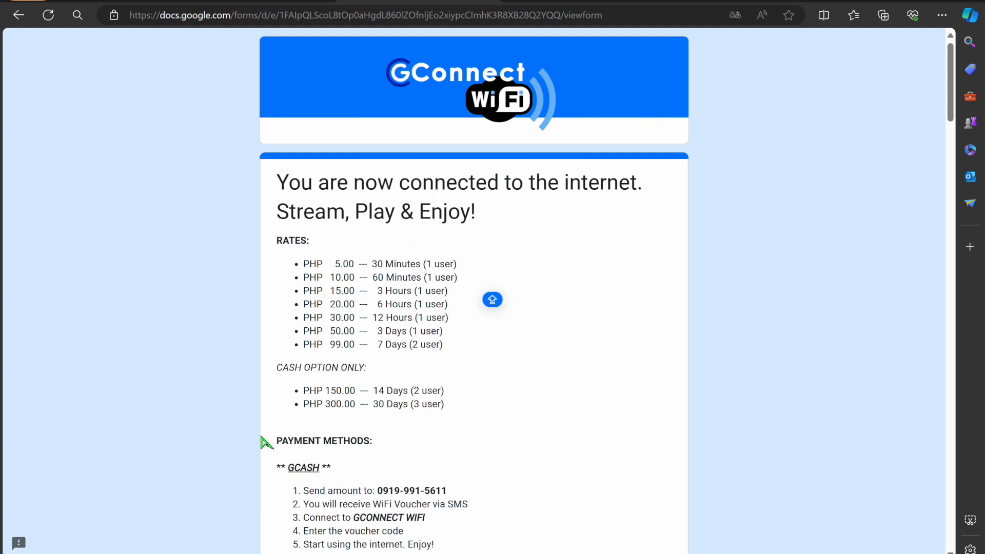
# Switch to the Google Chrome window and create a new blank form in Google Forms
pyautogui.moveTo(230, 553)
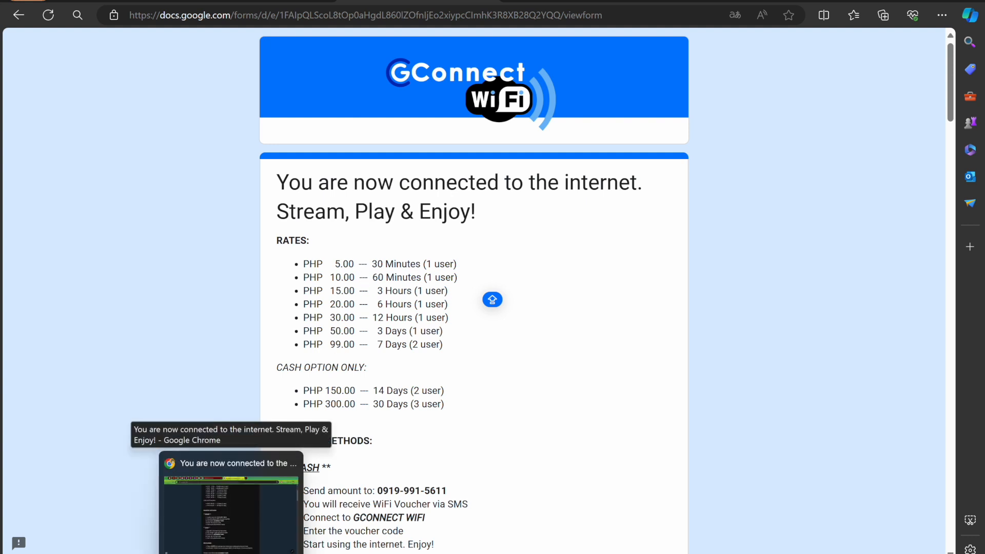
pyautogui.click(231, 503)
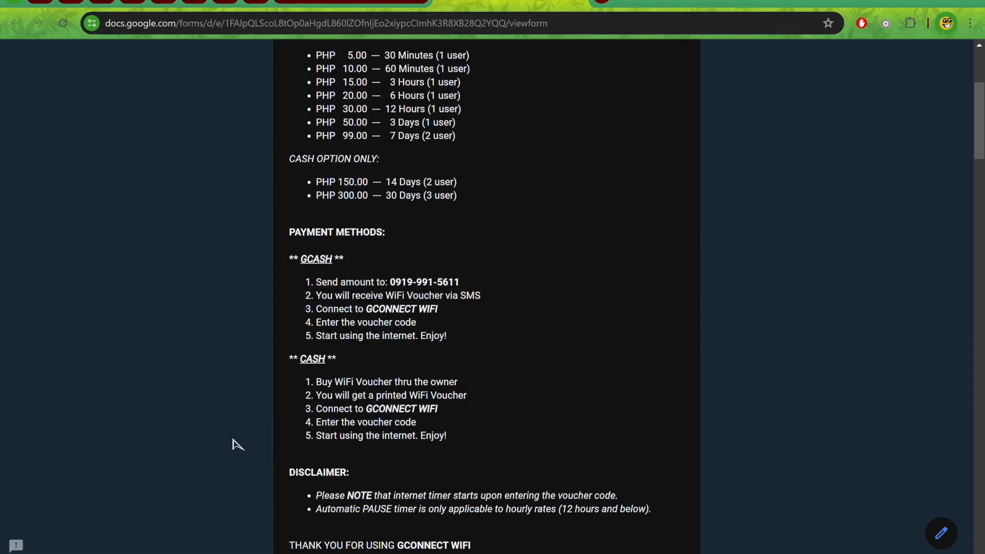
pyautogui.click(232, 4)
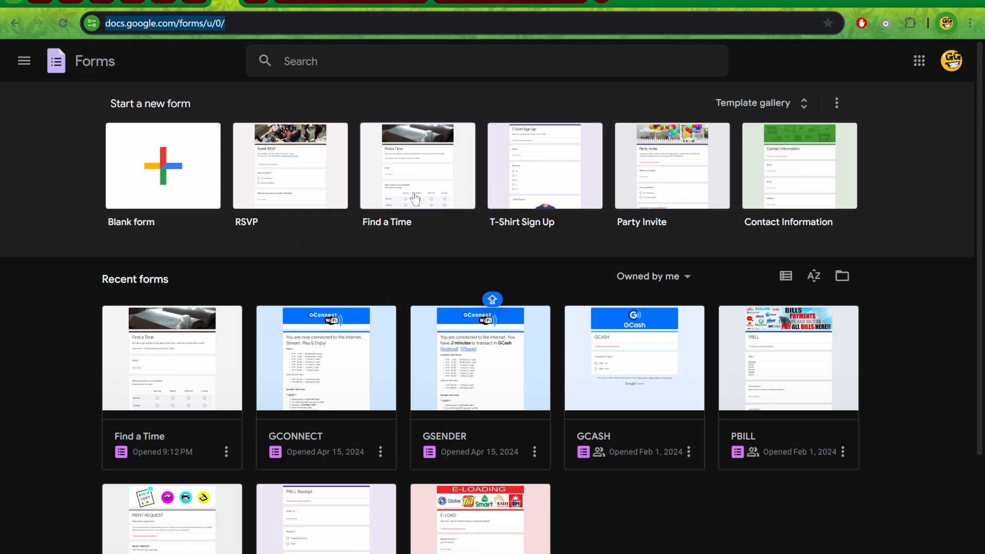
pyautogui.click(169, 165)
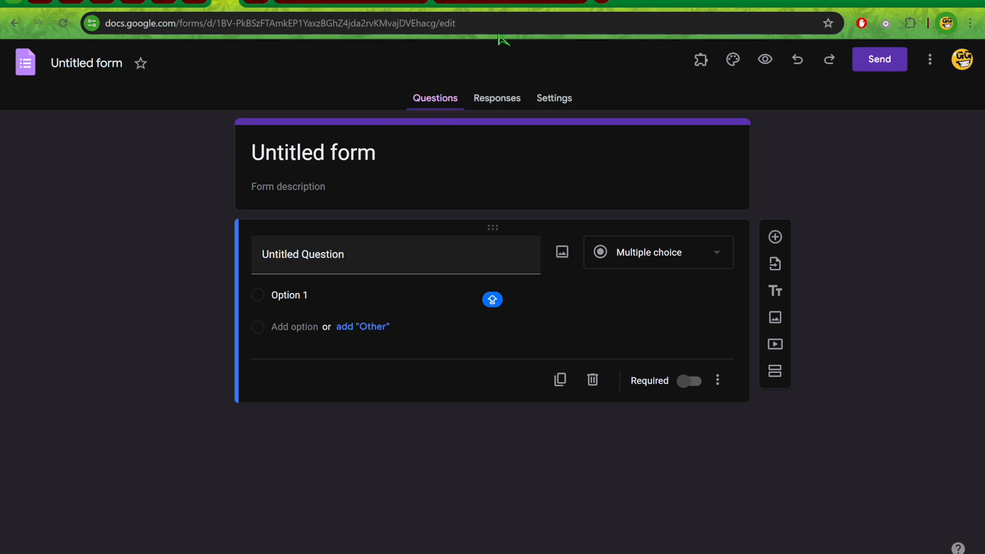
# Check the header banner of the published GConnect WiFi form and return to the untitled form
pyautogui.click(503, 1)
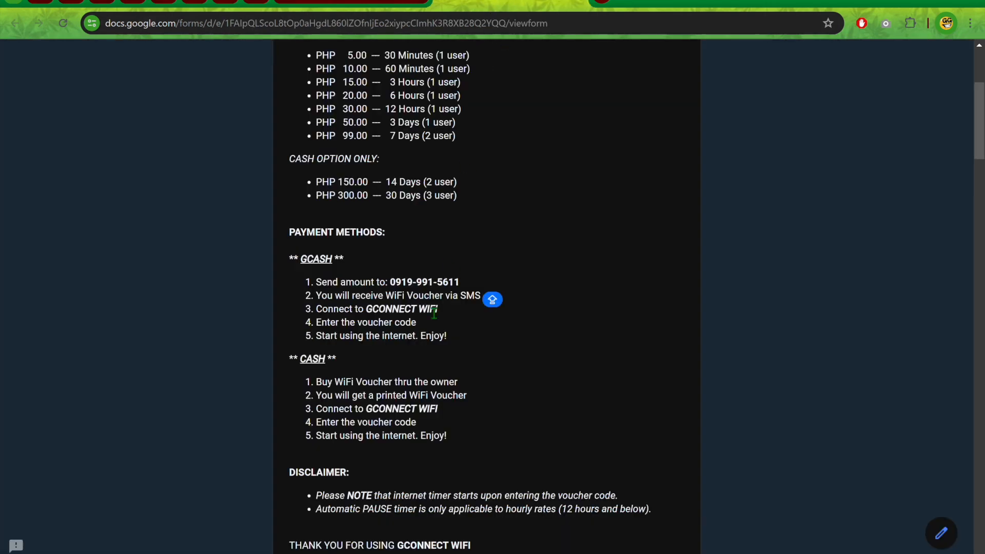
pyautogui.scroll(5, 435, 313)
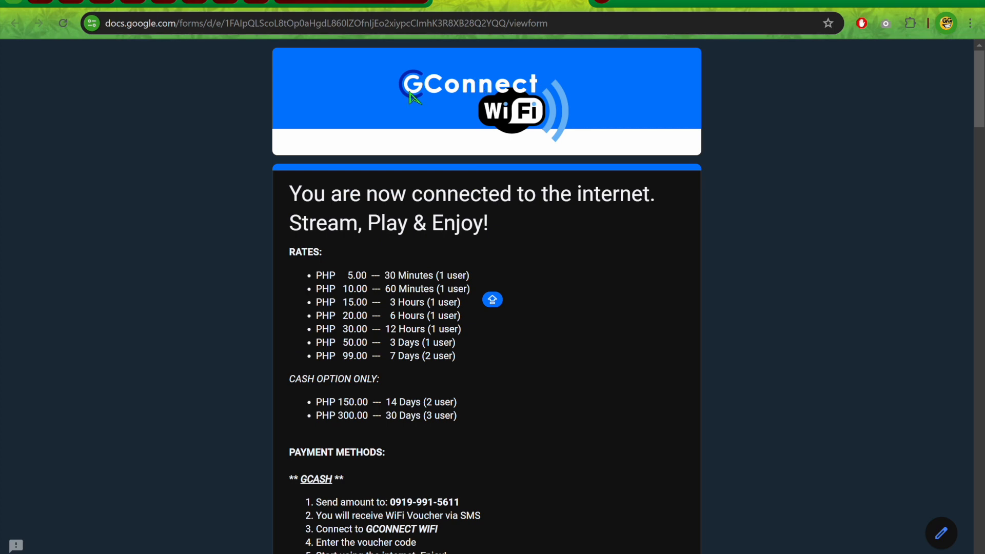
pyautogui.click(225, 2)
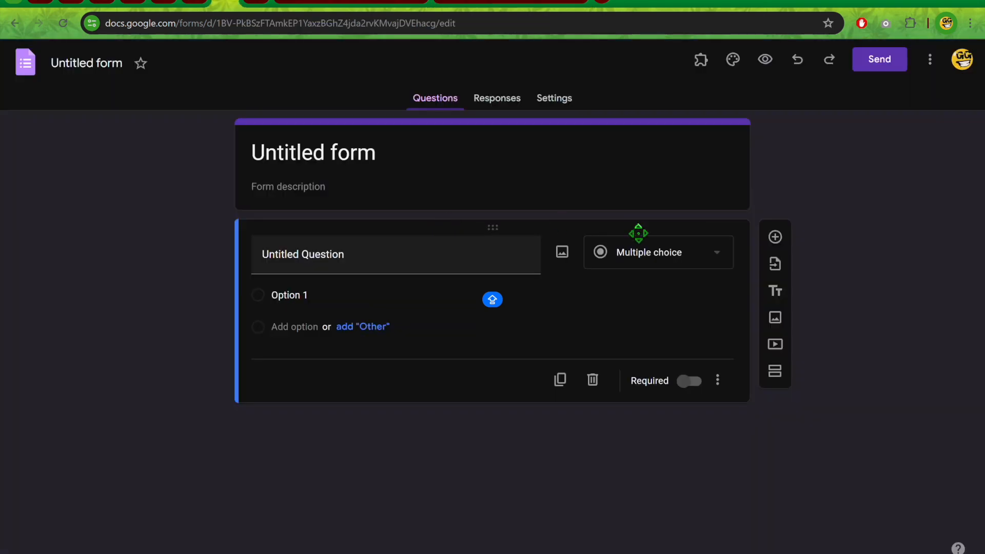
# Insert the colourful jelly beans picture from the Work and School themes as the form's header image
pyautogui.click(732, 60)
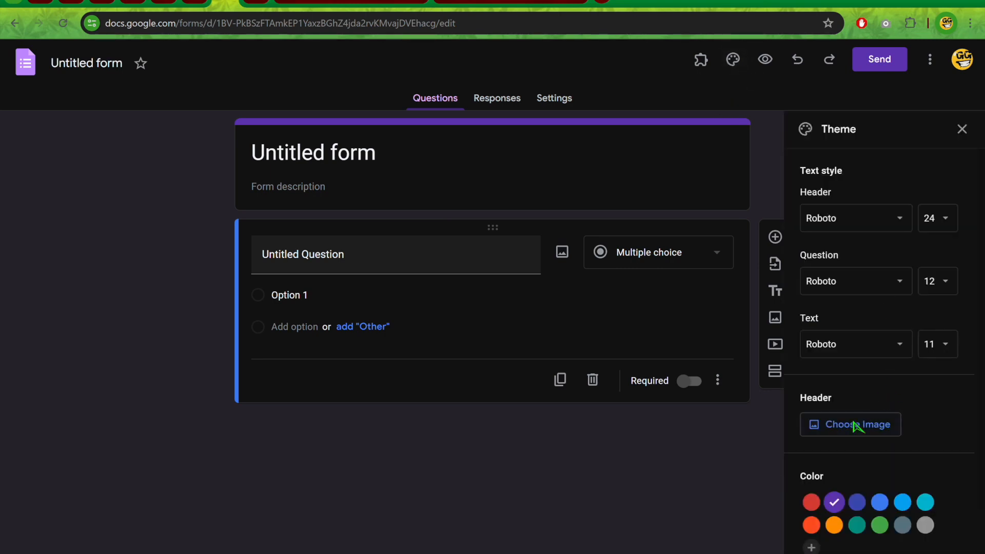
pyautogui.click(857, 425)
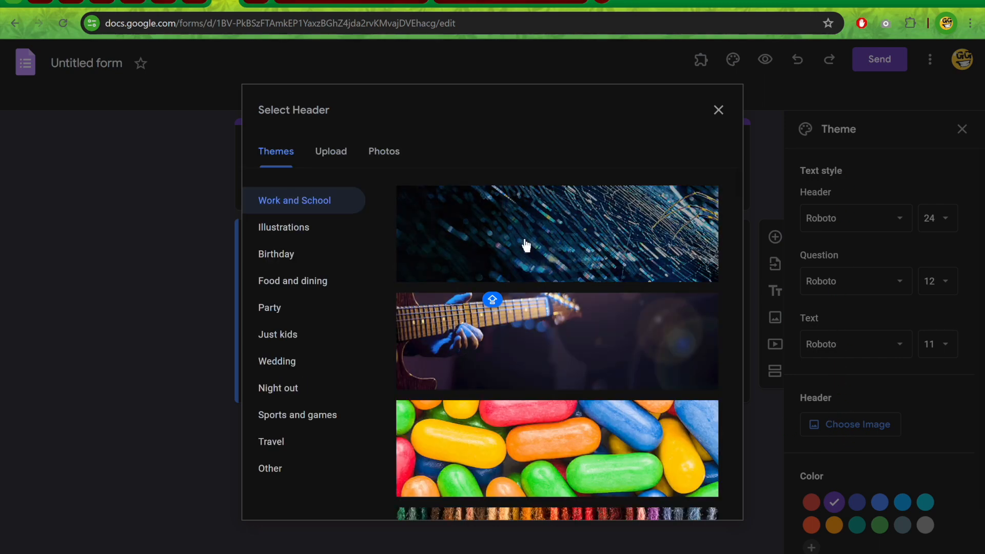
pyautogui.click(543, 454)
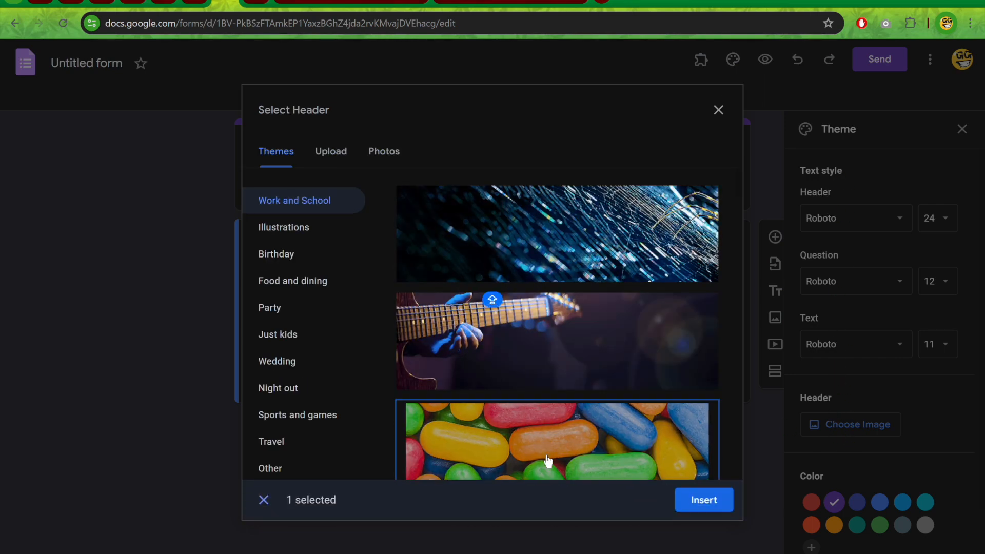
pyautogui.click(330, 162)
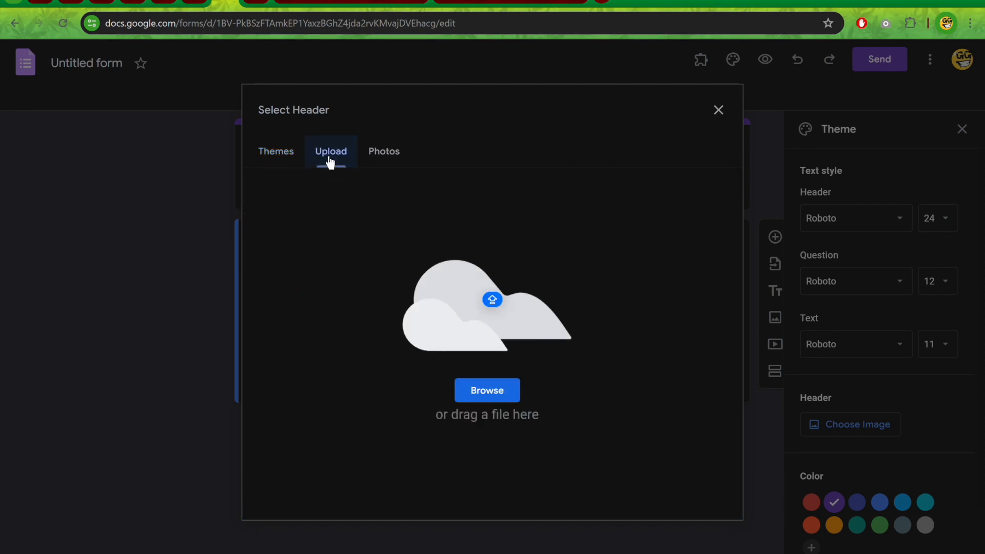
pyautogui.click(275, 157)
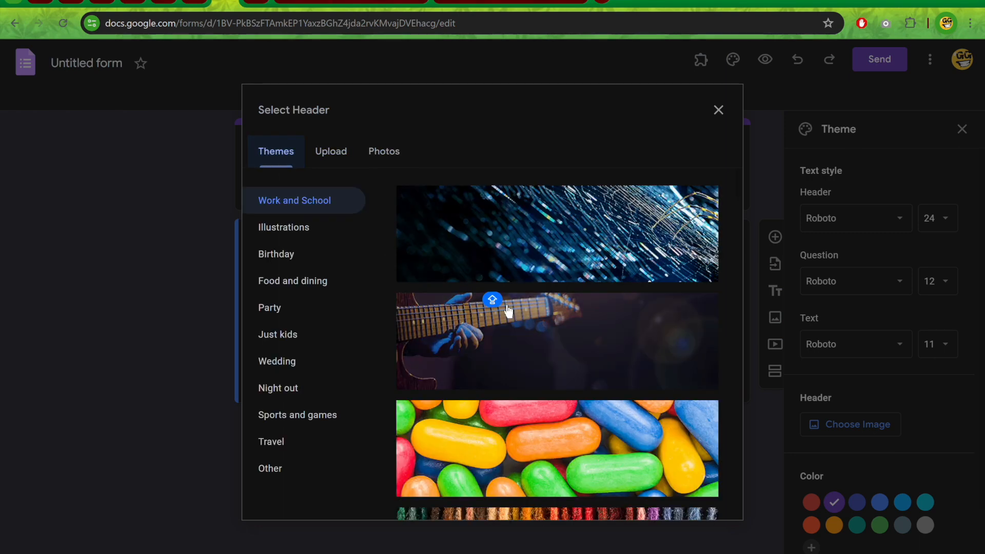
pyautogui.scroll(-1, 515, 395)
pyautogui.click(503, 397)
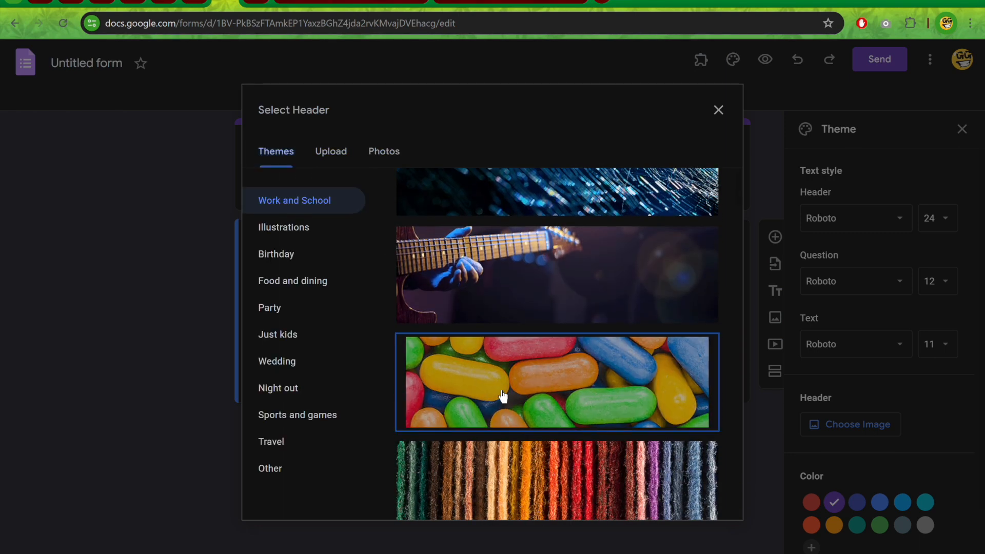
pyautogui.scroll(-1, 583, 330)
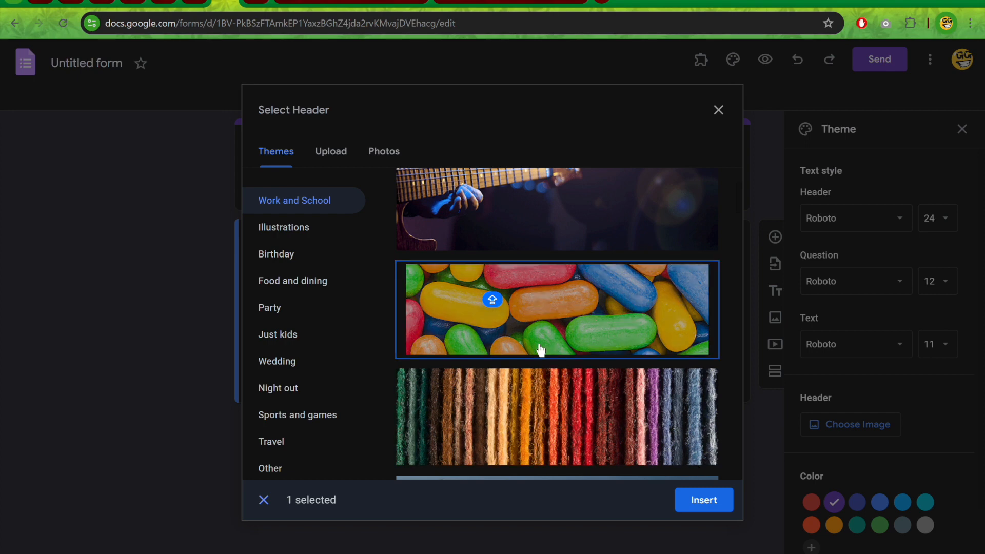
pyautogui.click(704, 501)
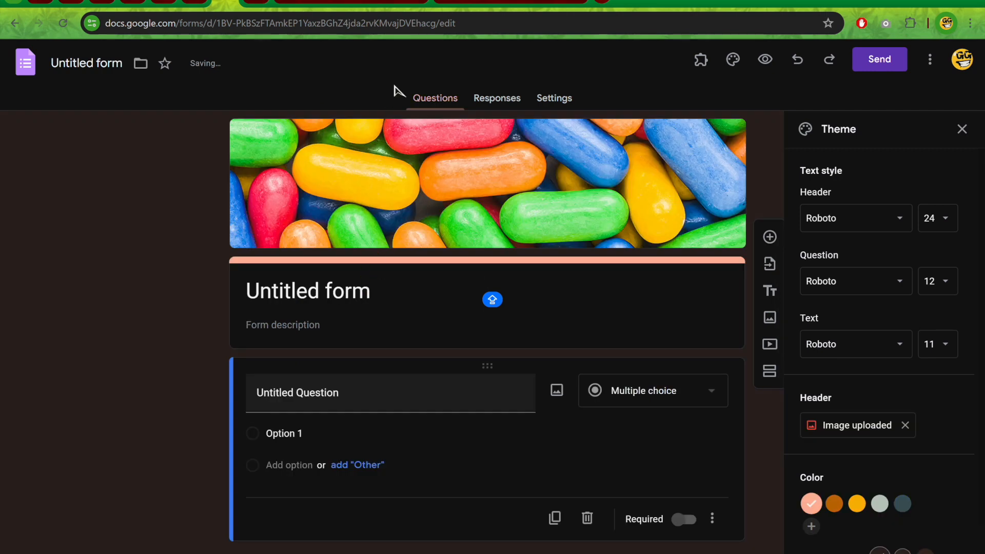
# Copy the published form's title, "You are now connected to the internet. Stream, Play & Enjoy!", and replace the untitled form's title with it
pyautogui.click(364, 305)
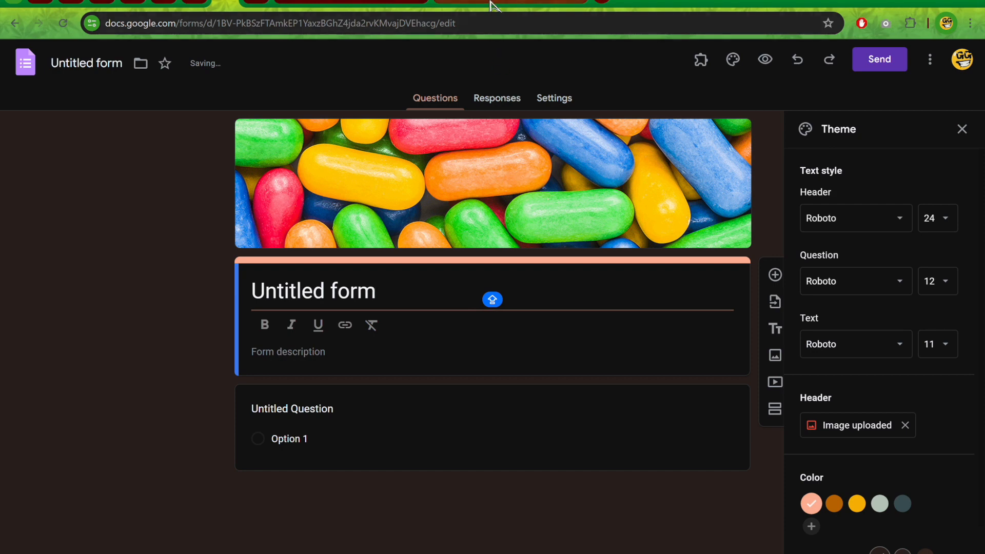
pyautogui.click(491, 5)
pyautogui.moveTo(491, 232); pyautogui.dragTo(291, 201)
pyautogui.hotkey('ctrl', 'c')
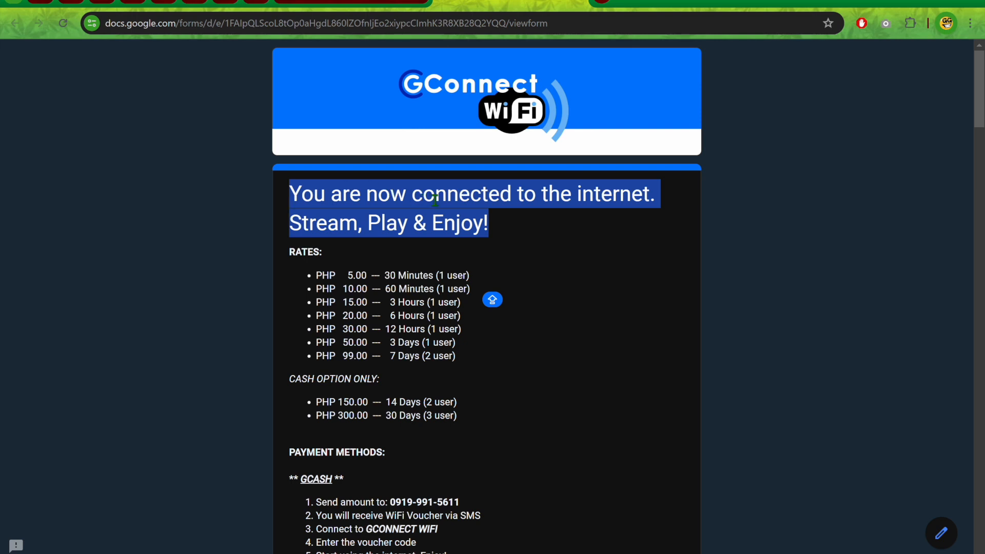
pyautogui.click(228, 4)
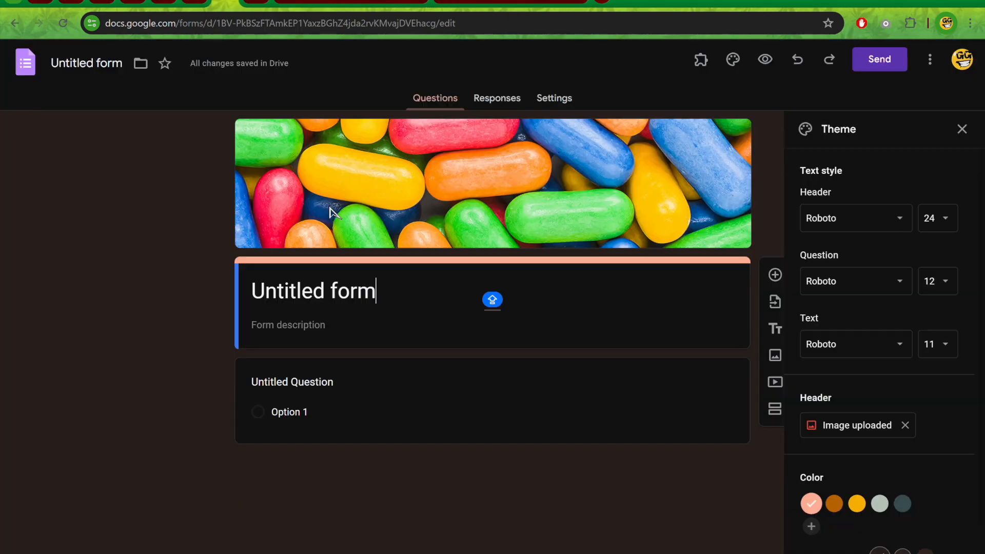
pyautogui.click(338, 291)
pyautogui.hotkey('ctrl', 'a')
pyautogui.hotkey('ctrl', 'v')
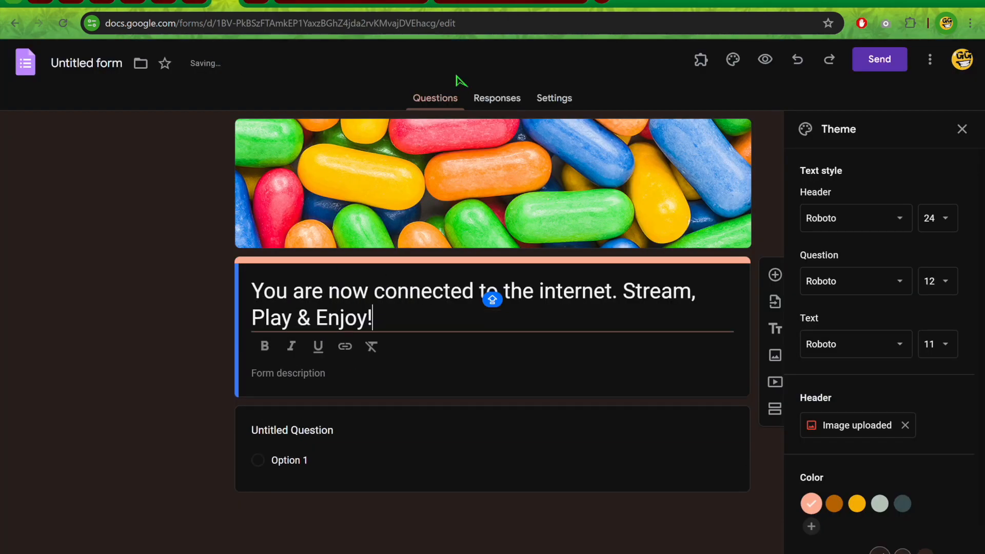
# Copy the published form's whole description, from the RATES heading through the "THANK YOU FOR USING GCONNECT WIFI" line
pyautogui.click(482, 6)
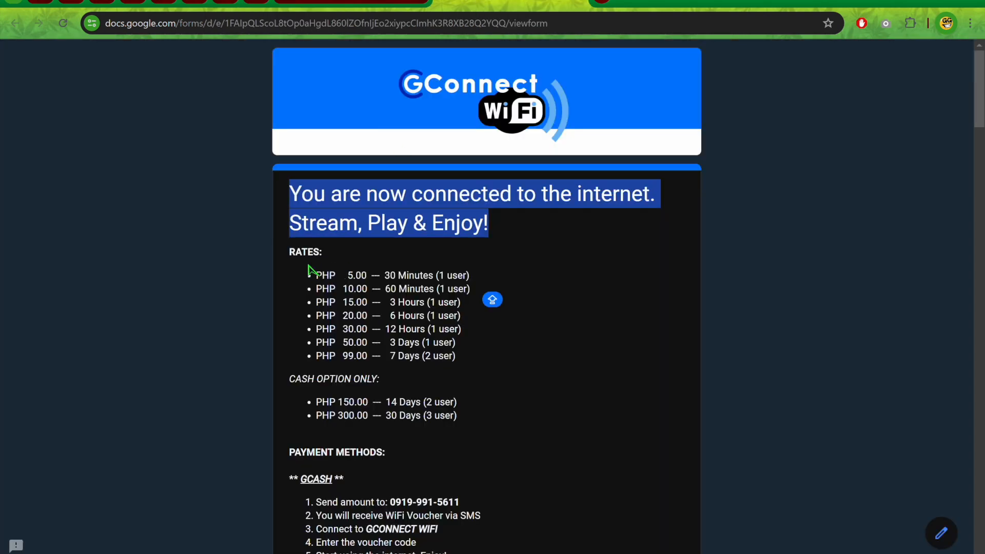
pyautogui.moveTo(290, 250); pyautogui.dragTo(385, 340)
pyautogui.scroll(-5, 383, 340)
pyautogui.scroll(-1, 385, 341)
pyautogui.moveTo(385, 340); pyautogui.dragTo(408, 445)
pyautogui.scroll(1, 408, 444)
pyautogui.scroll(5, 408, 444)
pyautogui.scroll(-8, 408, 444)
pyautogui.moveTo(477, 364); pyautogui.dragTo(288, 119)
pyautogui.scroll(5, 446, 182)
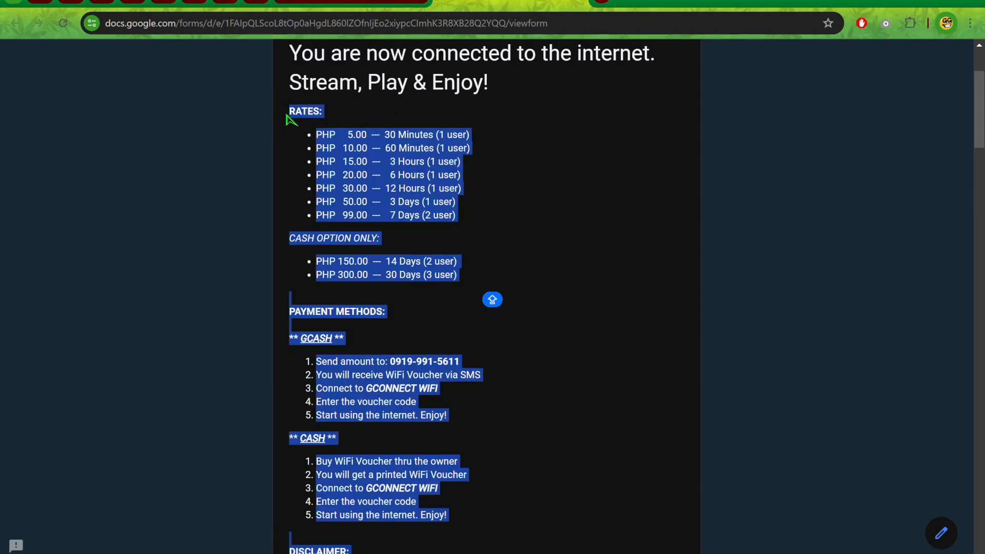
# Return to the form being edited and paste the copied rates, payment methods and disclaimer text as its description
pyautogui.click(226, 4)
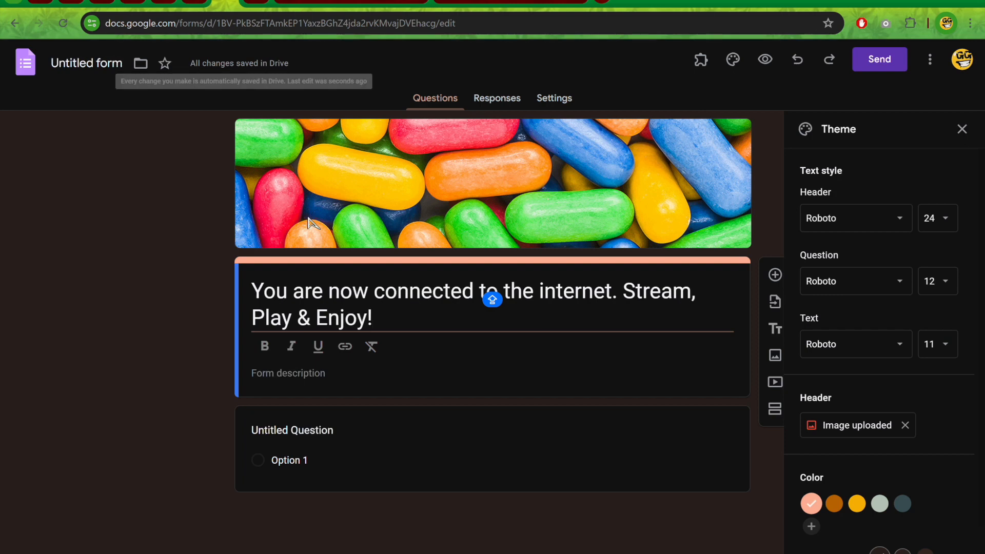
pyautogui.click(277, 374)
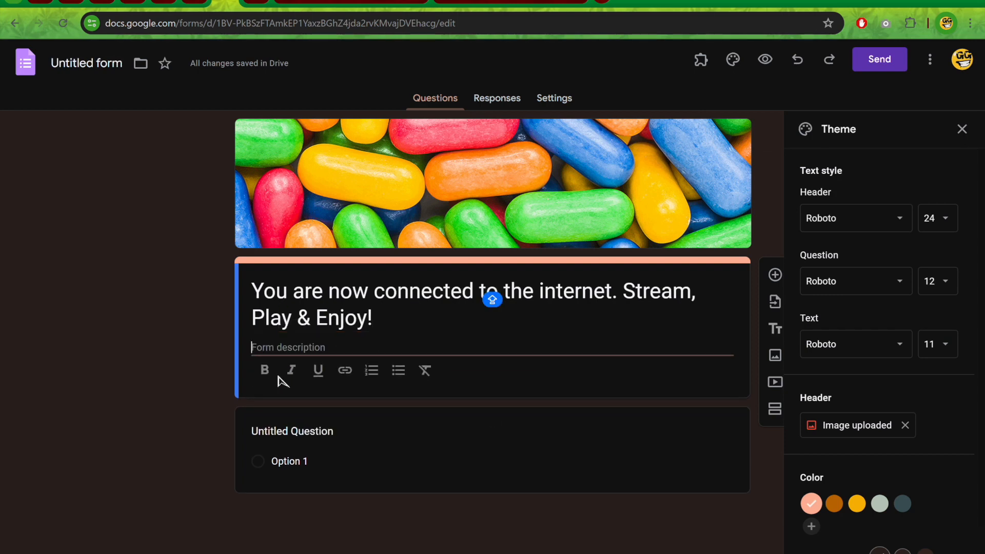
pyautogui.hotkey('ctrl', 'v')
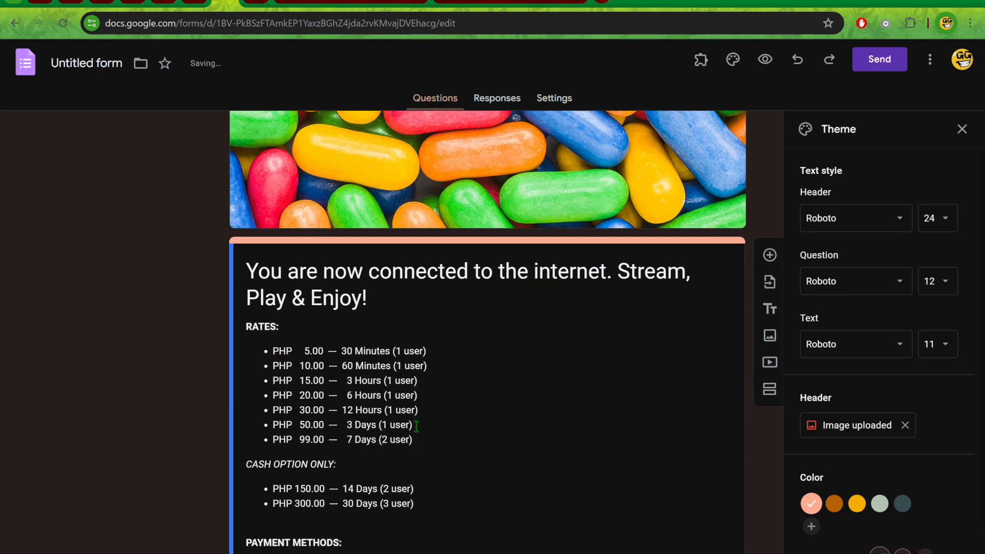
# Review the pasted description from the rates to the closing thank-you line, checking its lists and formatting
pyautogui.scroll(-5, 418, 430)
pyautogui.scroll(-3, 416, 426)
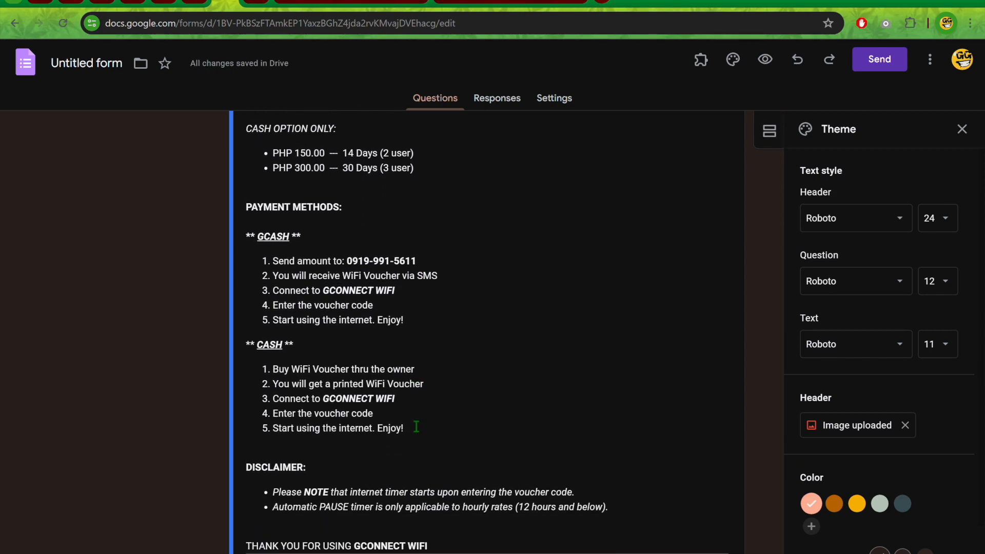
pyautogui.scroll(-2, 416, 427)
pyautogui.scroll(10, 416, 427)
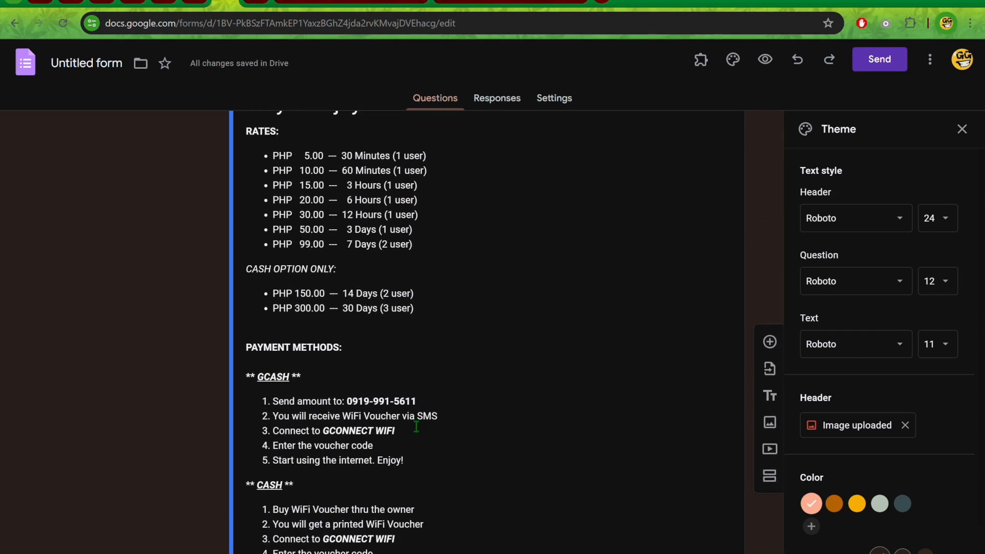
pyautogui.scroll(-4, 416, 426)
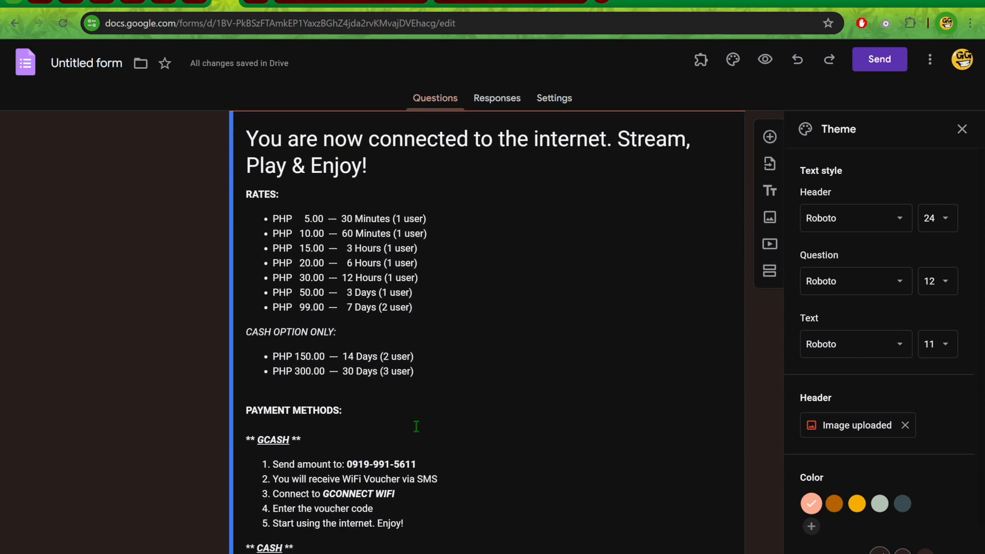
pyautogui.scroll(2, 416, 426)
pyautogui.scroll(-8, 416, 426)
pyautogui.click(417, 431)
pyautogui.scroll(-1, 418, 431)
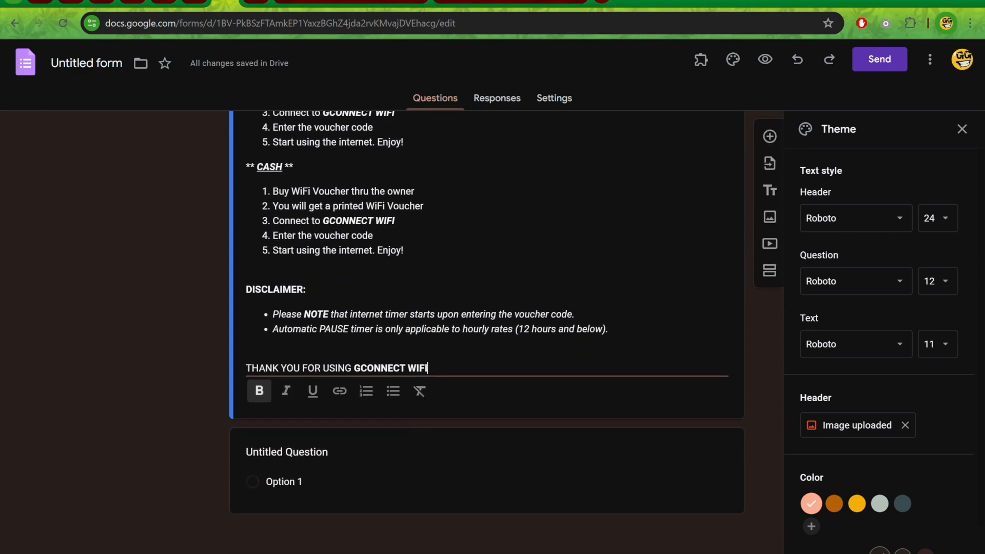
# Copy the "GCash Payment Demo" heading below the description in the published form
pyautogui.click(477, 4)
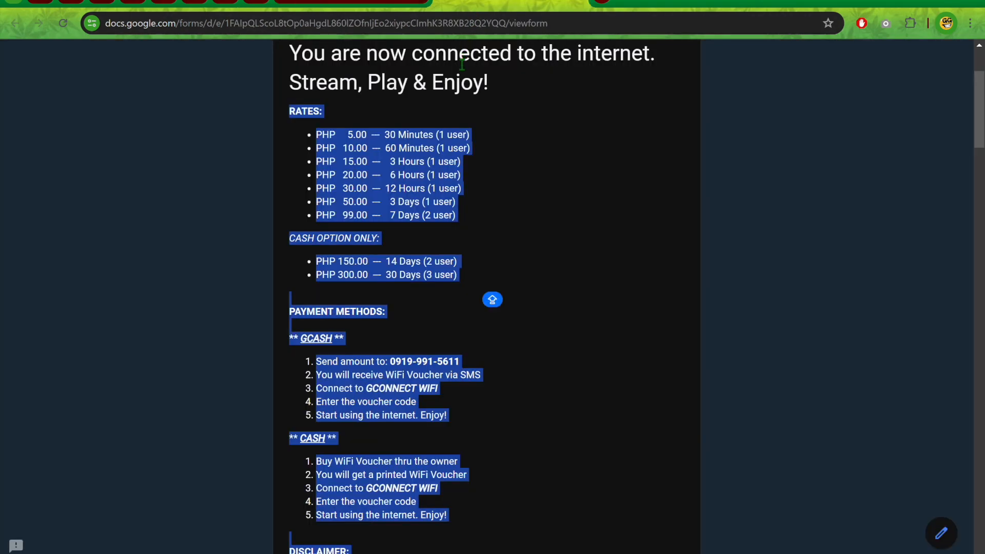
pyautogui.scroll(-7, 359, 251)
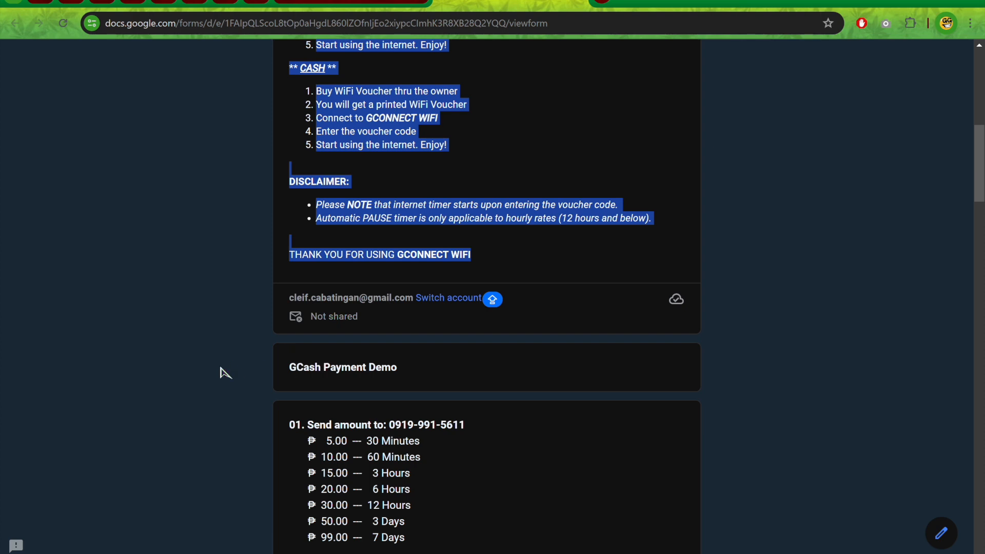
pyautogui.click(221, 370)
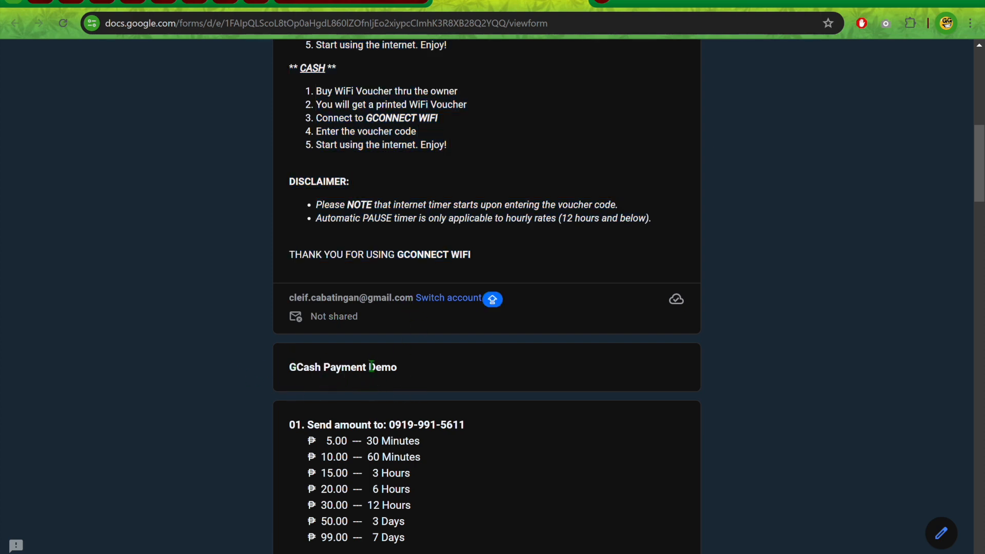
pyautogui.tripleClick(334, 368)
pyautogui.hotkey('ctrl', 'c')
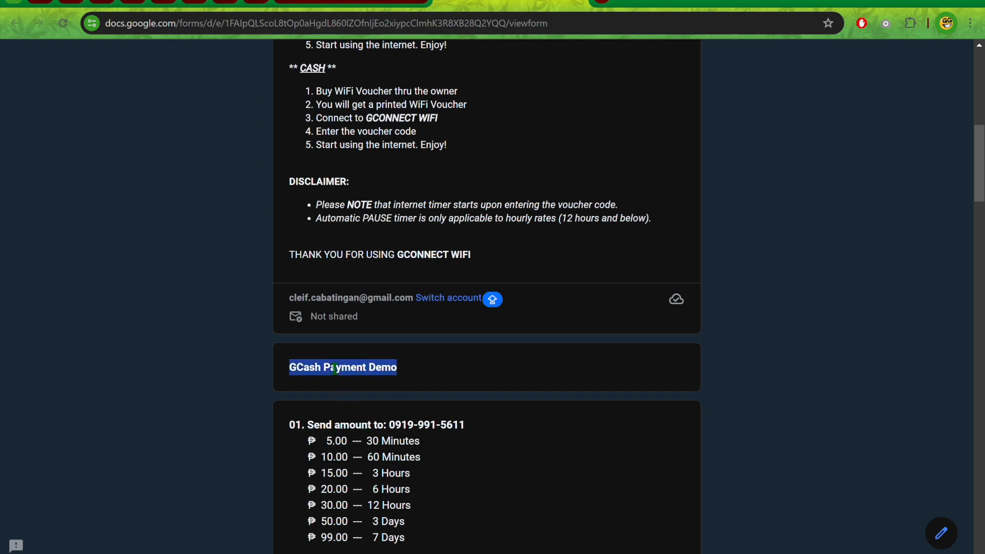
# Return to the form being edited and delete the default untitled multiple-choice question
pyautogui.click(230, 5)
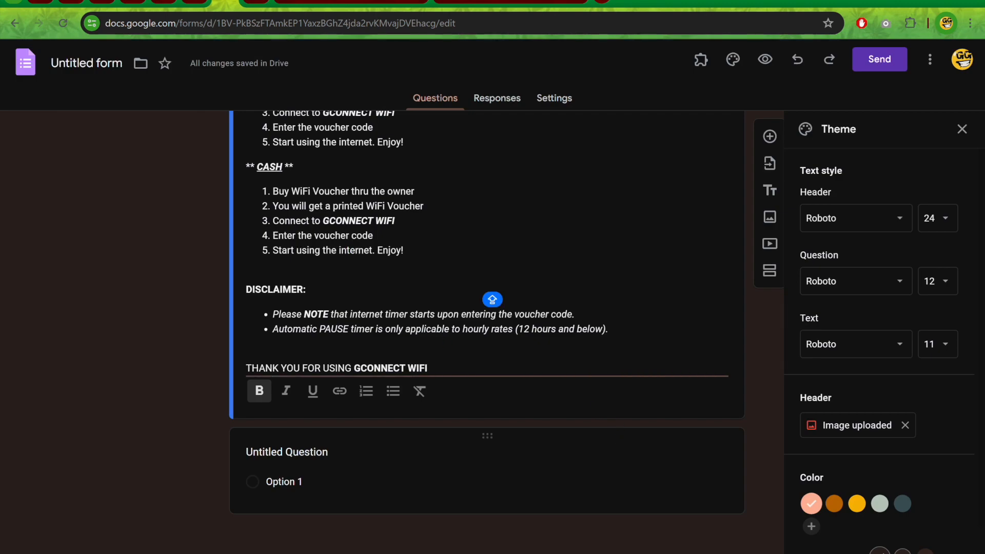
pyautogui.click(647, 500)
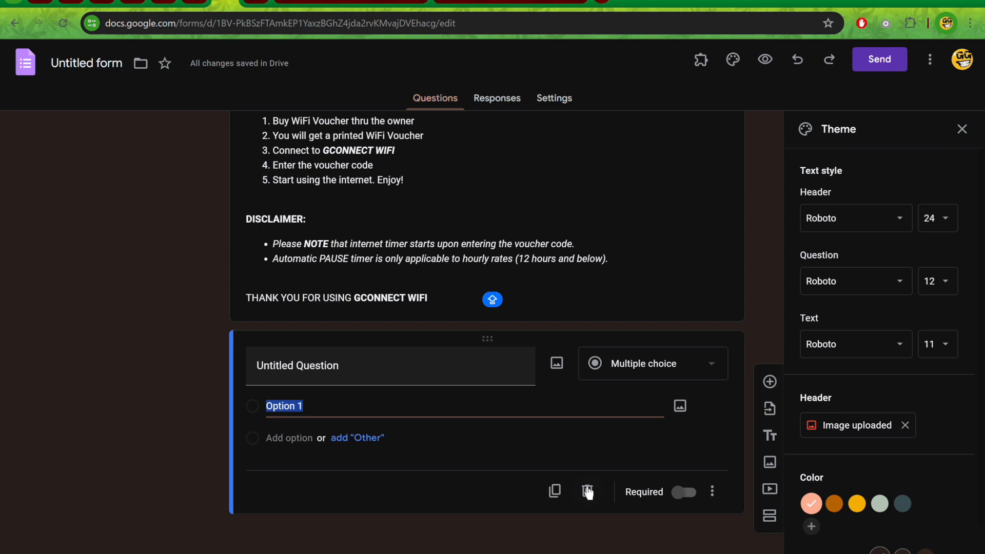
pyautogui.click(586, 500)
# Add a title and description block below the form description, with "GCash Payment Demo" pasted as its only title text
pyautogui.scroll(-8, 594, 493)
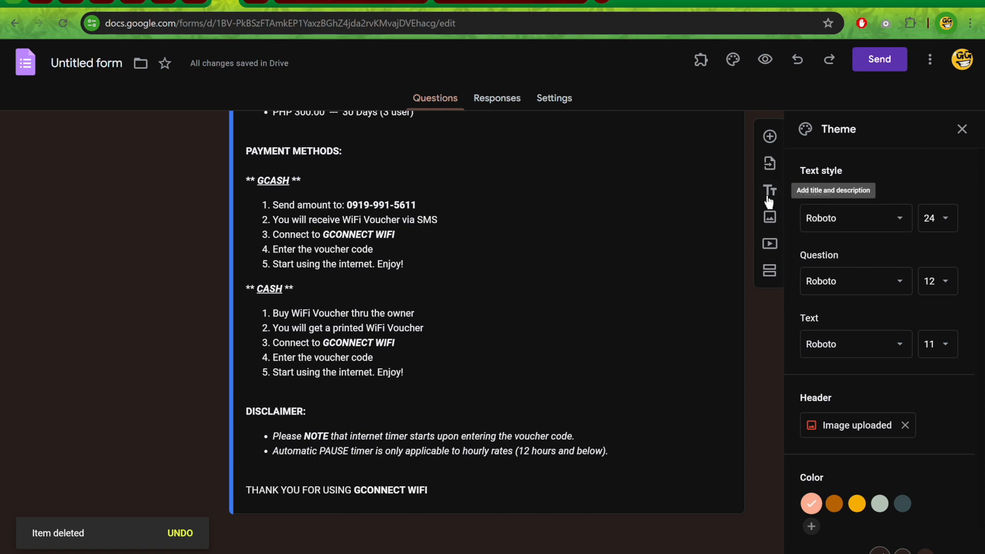
pyautogui.click(769, 193)
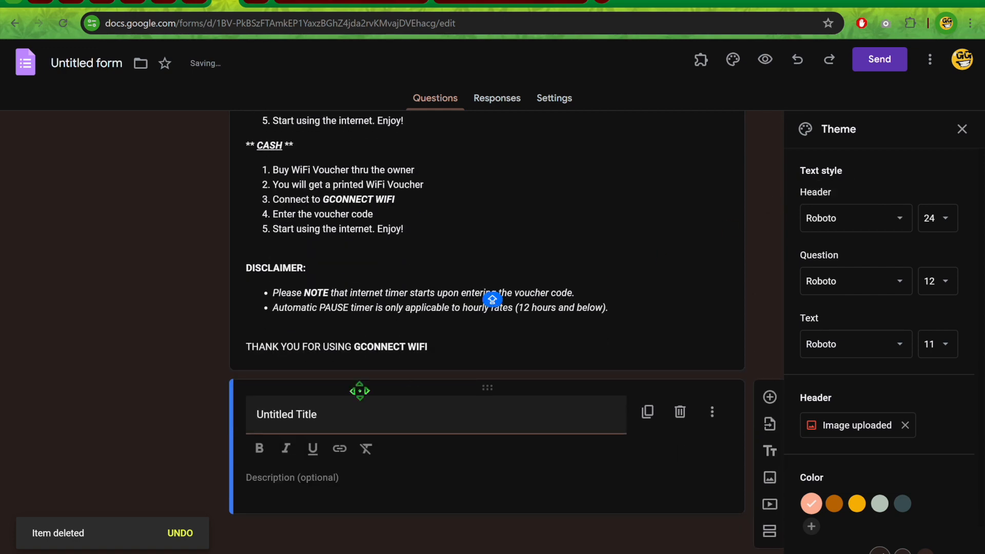
pyautogui.hotkey('ctrl', 'v')
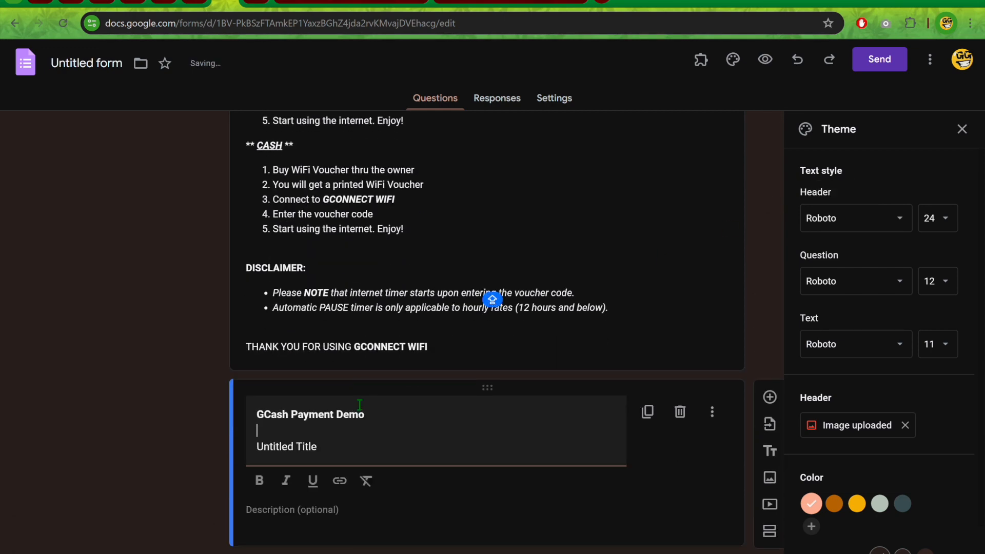
pyautogui.moveTo(333, 447); pyautogui.dragTo(247, 448)
pyautogui.press('BackSpace')
pyautogui.press('BackSpace')
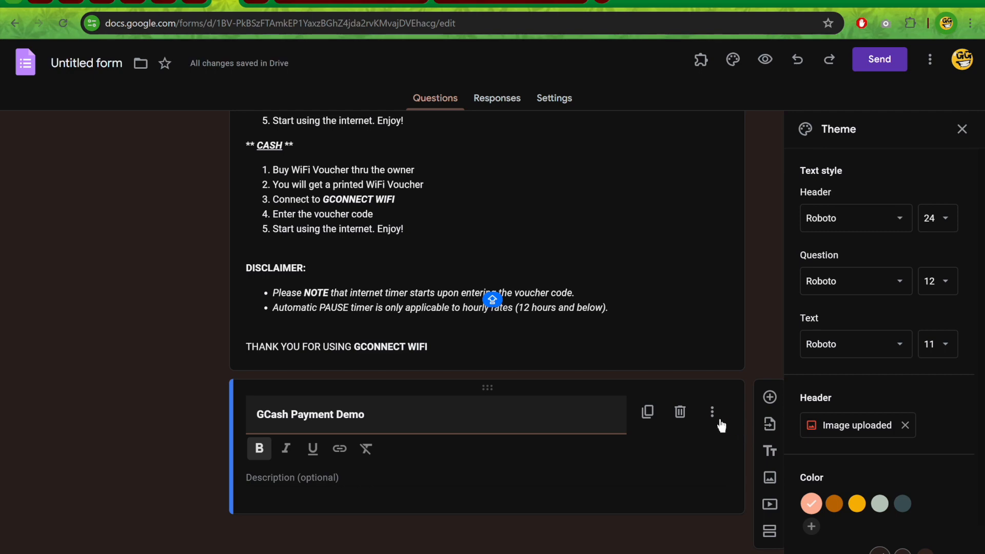
# Hide the description field of the "GCash Payment Demo" title block
pyautogui.click(713, 418)
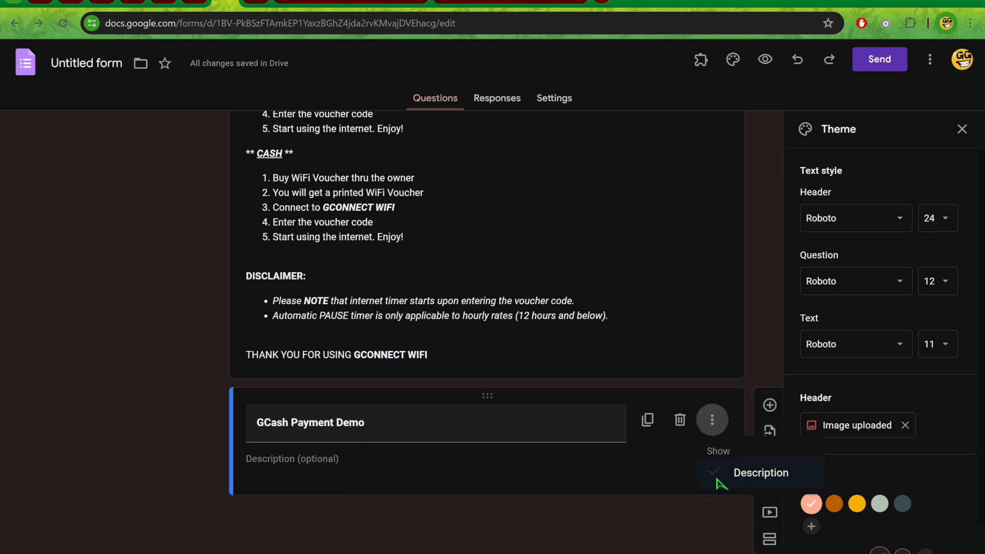
pyautogui.click(718, 480)
pyautogui.click(562, 533)
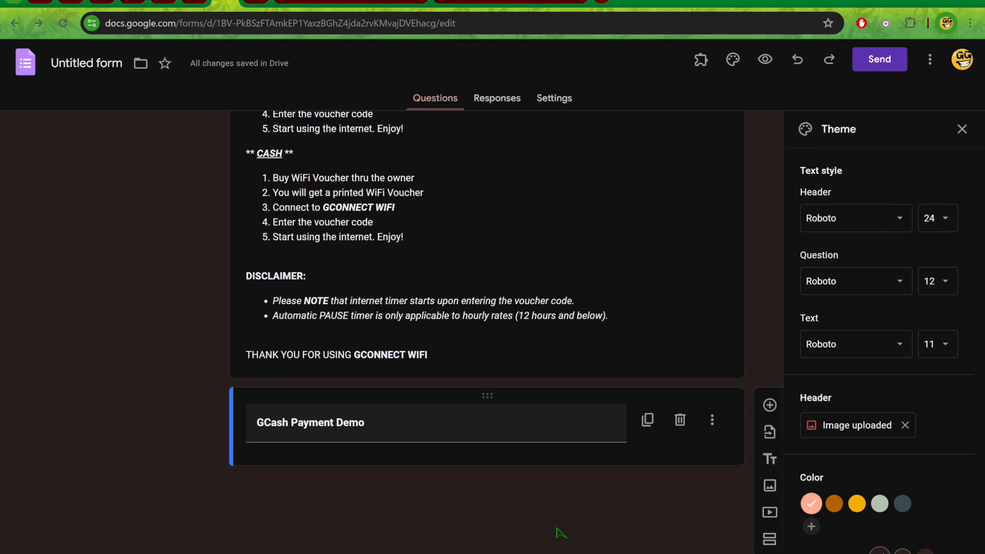
# Examine the first GCash payment step in the published form, with its rate list and phone image
pyautogui.scroll(15, 559, 531)
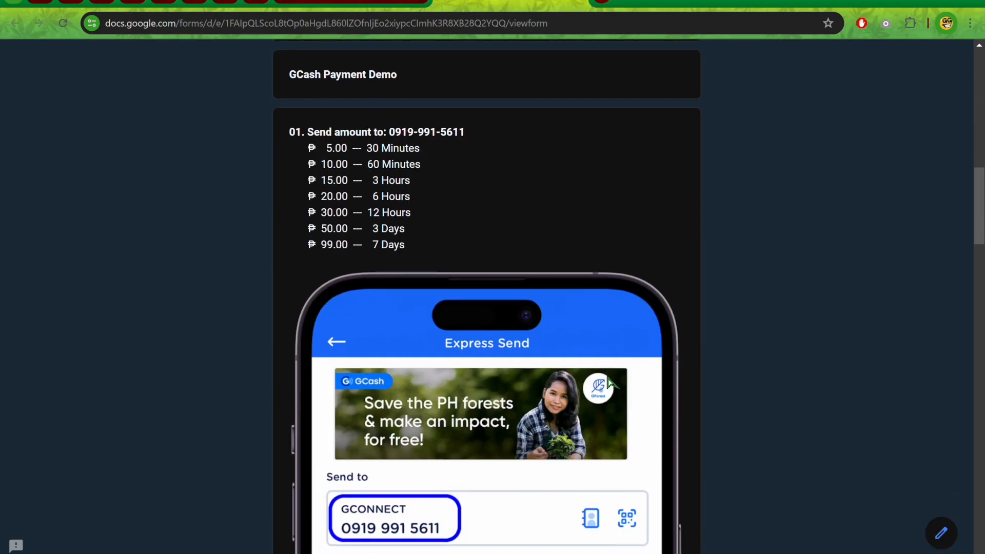
pyautogui.scroll(4, 610, 382)
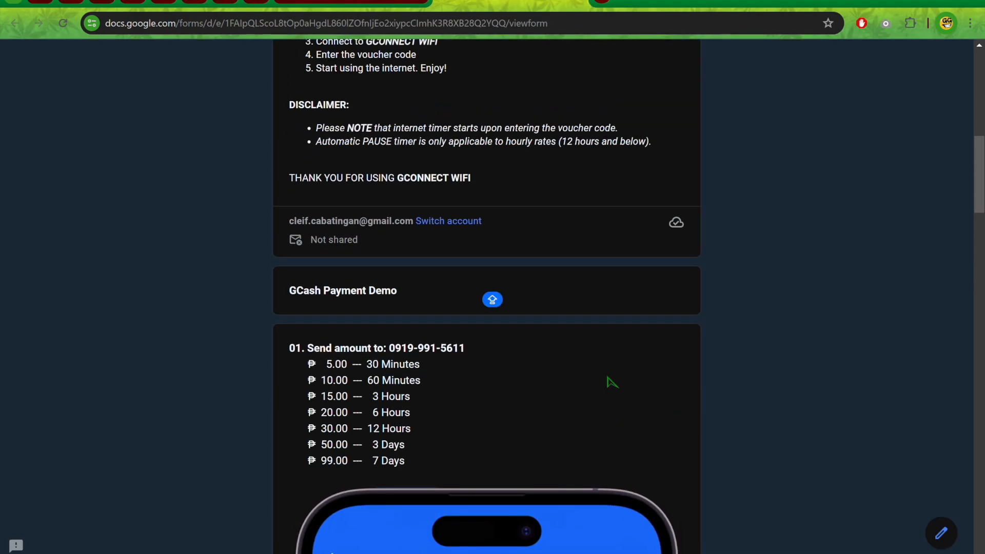
pyautogui.scroll(-1, 522, 407)
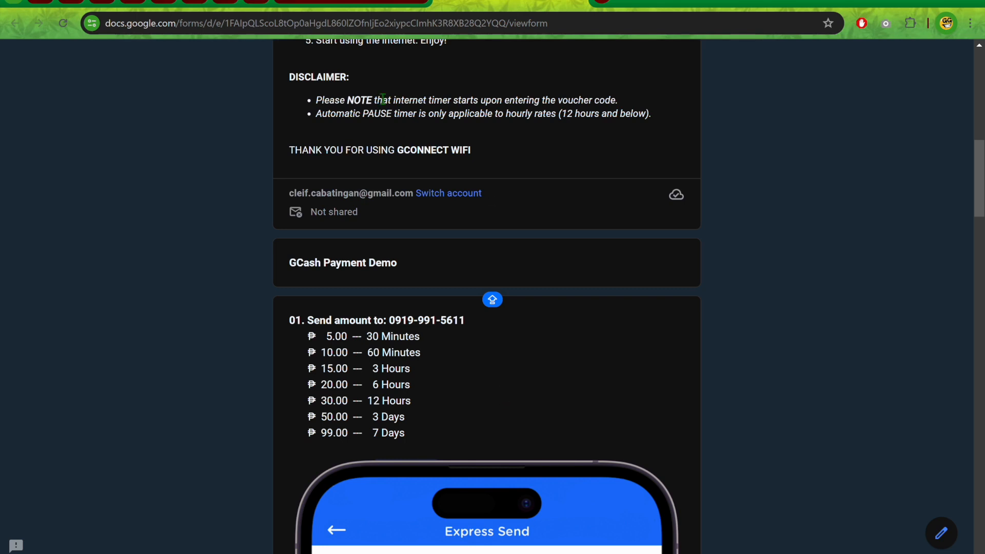
pyautogui.moveTo(452, 334); pyautogui.dragTo(441, 431)
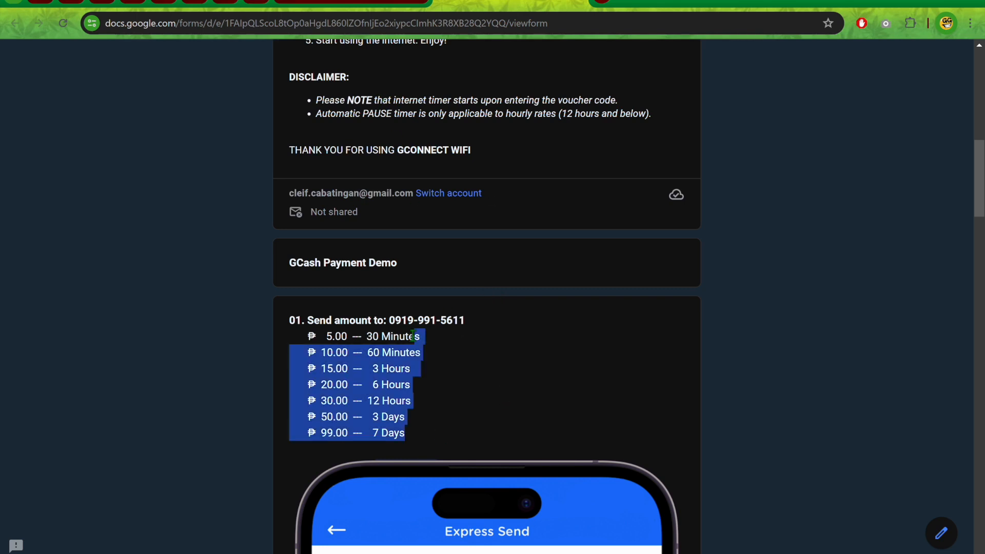
# In the form being edited, insert the image 01_send_gcash from the howto_poster_img folder below the "GCash Payment Demo" block
pyautogui.click(232, 5)
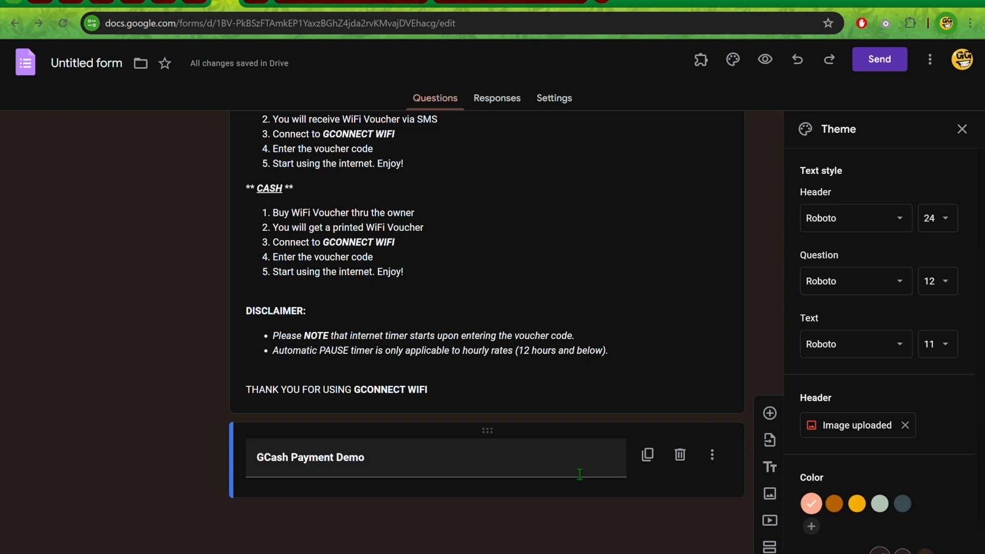
pyautogui.click(769, 495)
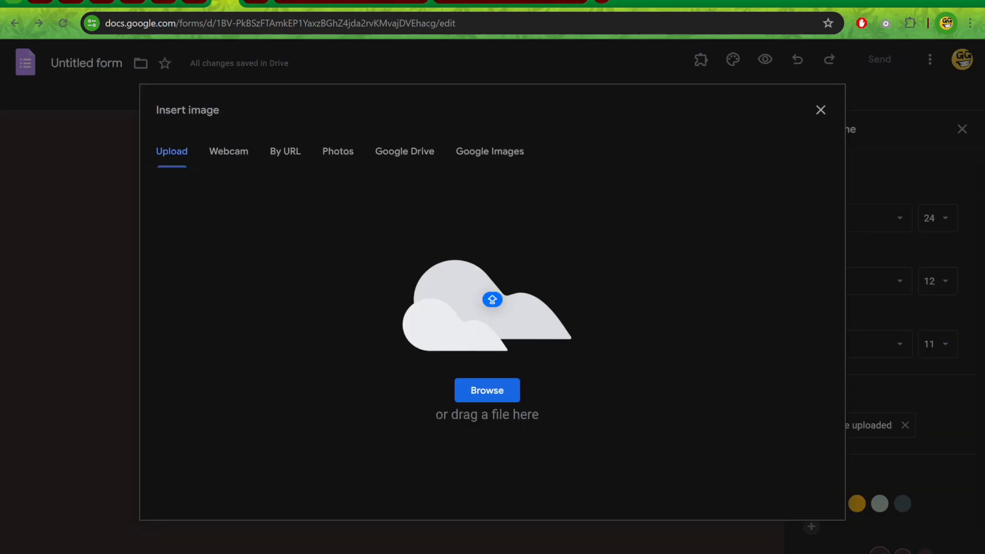
pyautogui.click(490, 401)
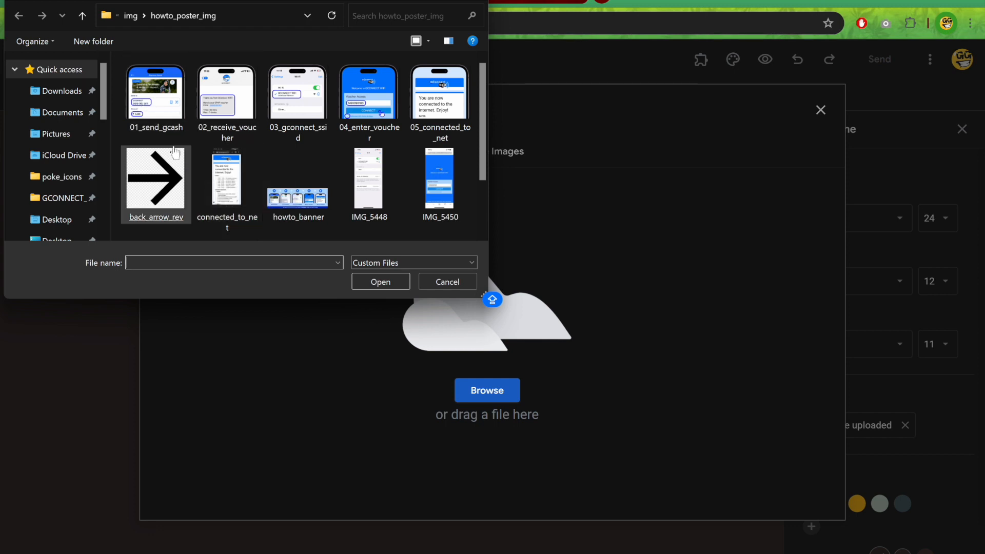
pyautogui.doubleClick(156, 100)
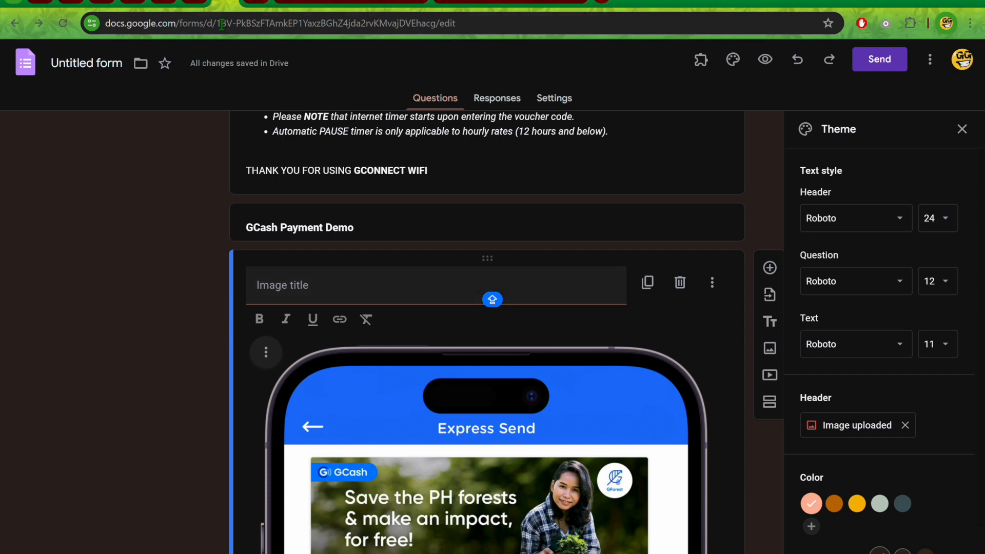
# Copy the "01. Send amount to" heading with its rate list from the published form and paste it as the new image's title
pyautogui.click(522, 2)
pyautogui.click(315, 354)
pyautogui.moveTo(290, 317); pyautogui.dragTo(417, 429)
pyautogui.hotkey('ctrl', 'c')
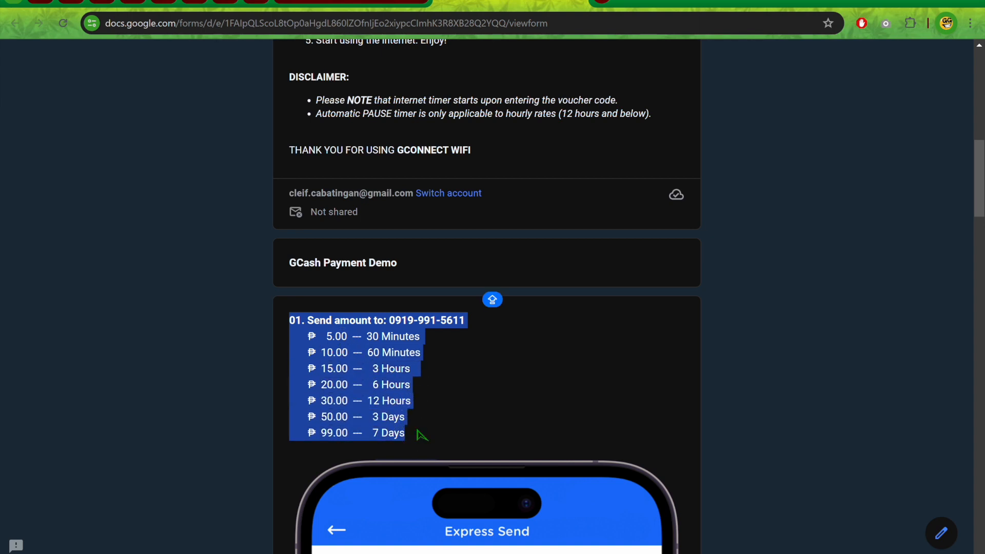
pyautogui.click(229, 6)
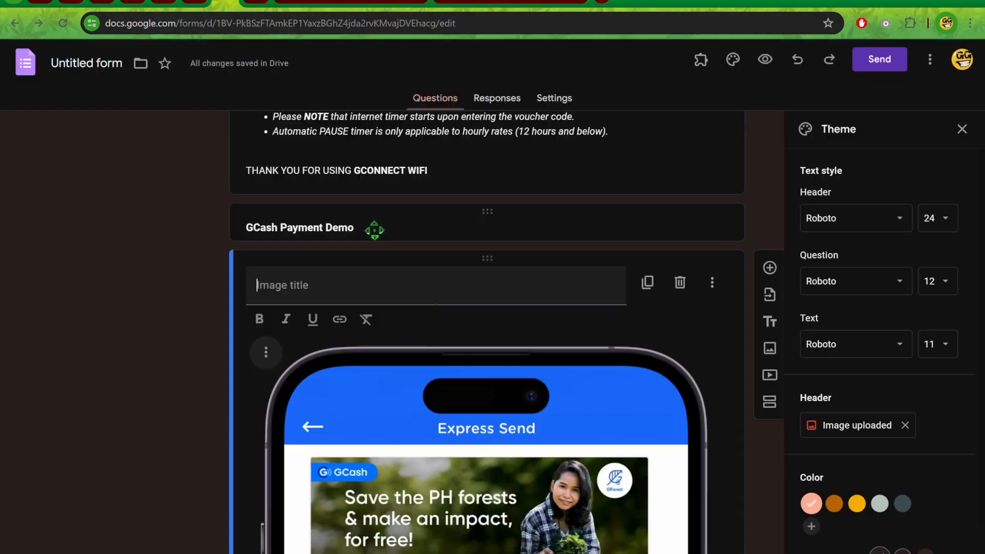
pyautogui.hotkey('ctrl', 'v')
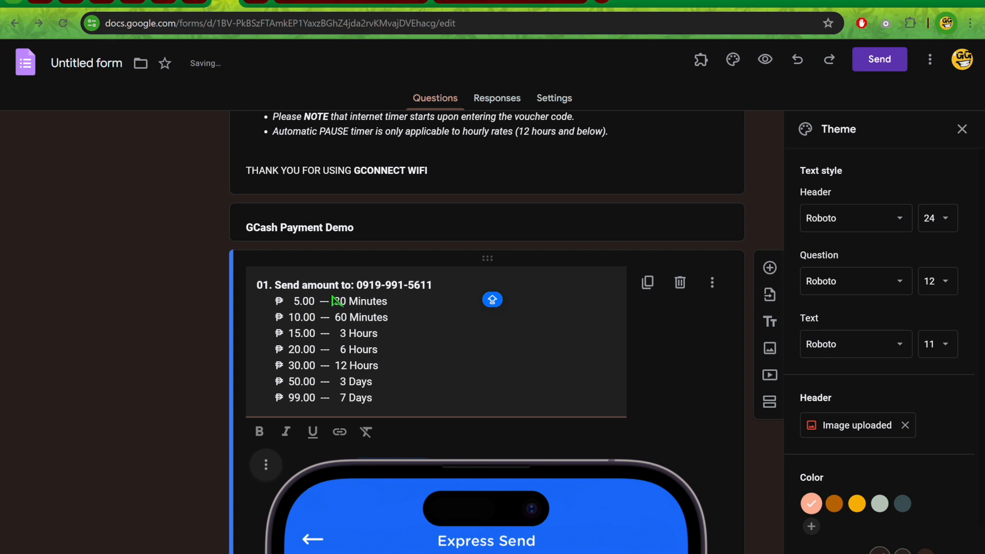
# Preview the form and examine the GCash Payment Demo section with its titled payment image down to the end of the page
pyautogui.scroll(-4, 690, 429)
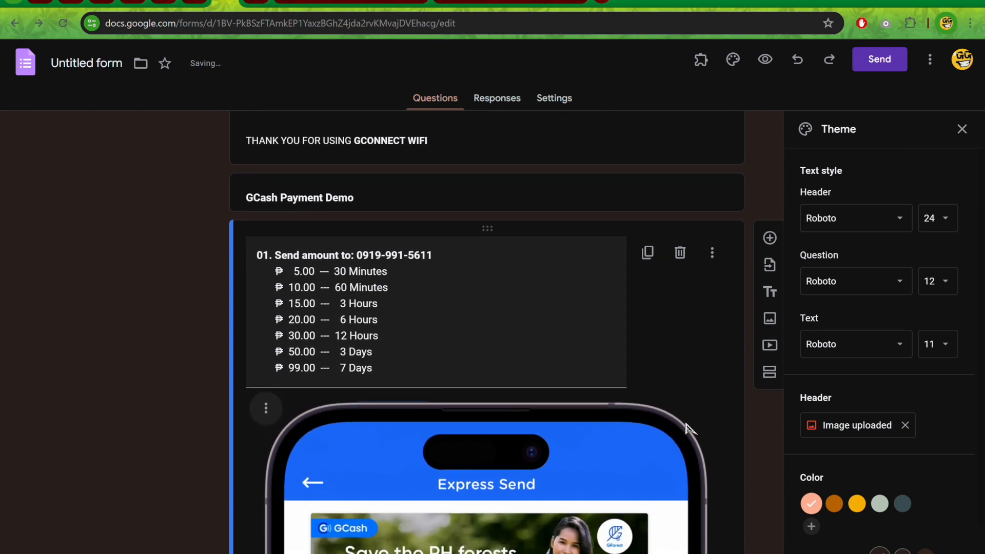
pyautogui.scroll(-3, 690, 429)
pyautogui.scroll(6, 690, 429)
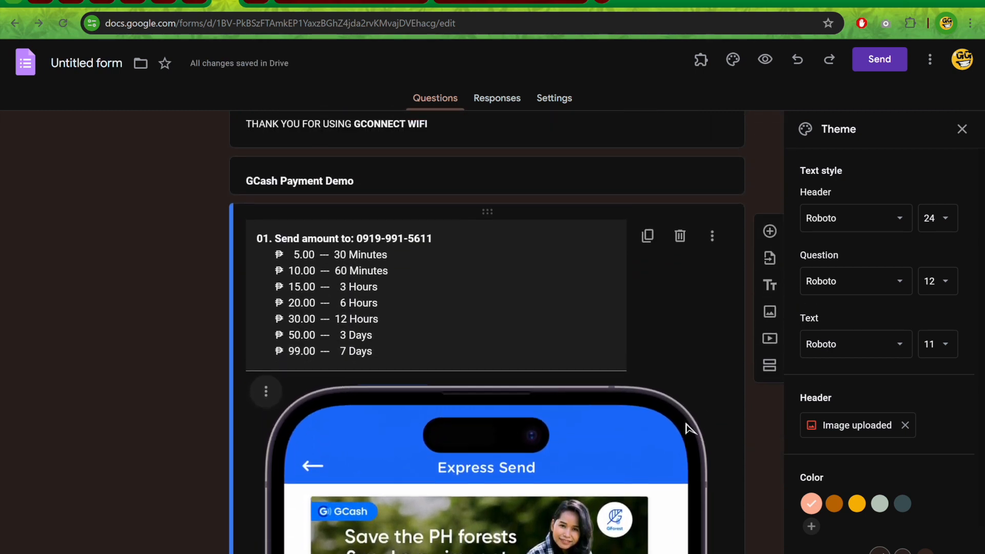
pyautogui.scroll(4, 687, 426)
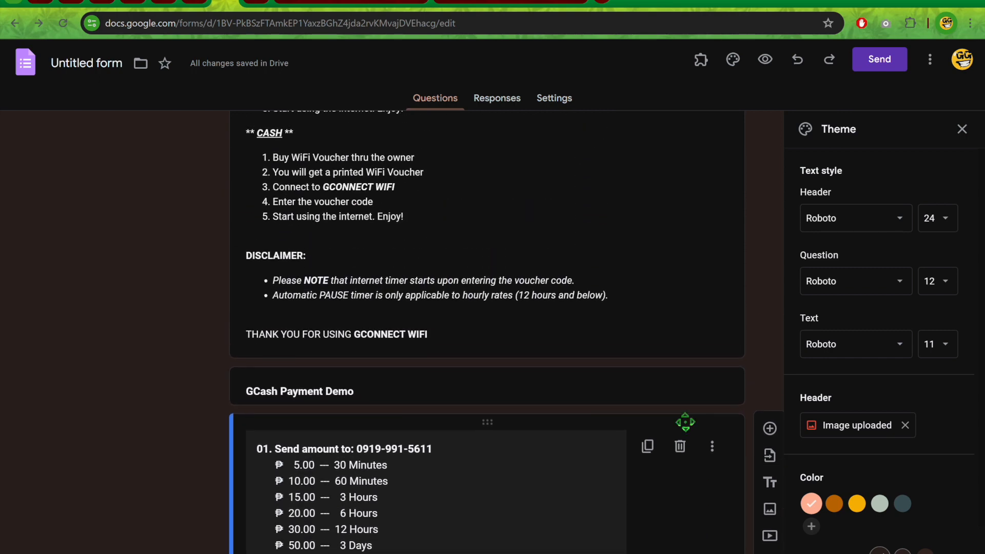
pyautogui.click(682, 427)
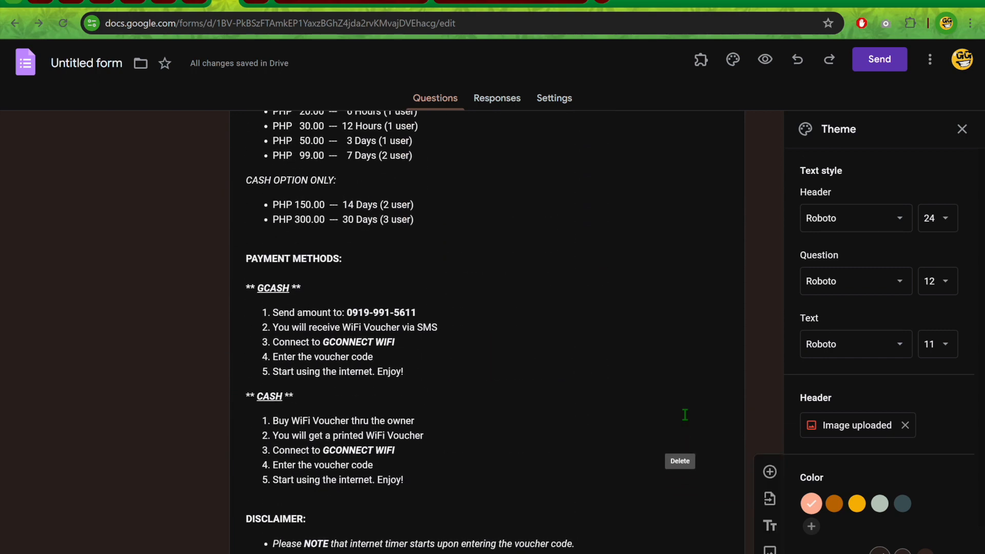
pyautogui.scroll(6, 592, 286)
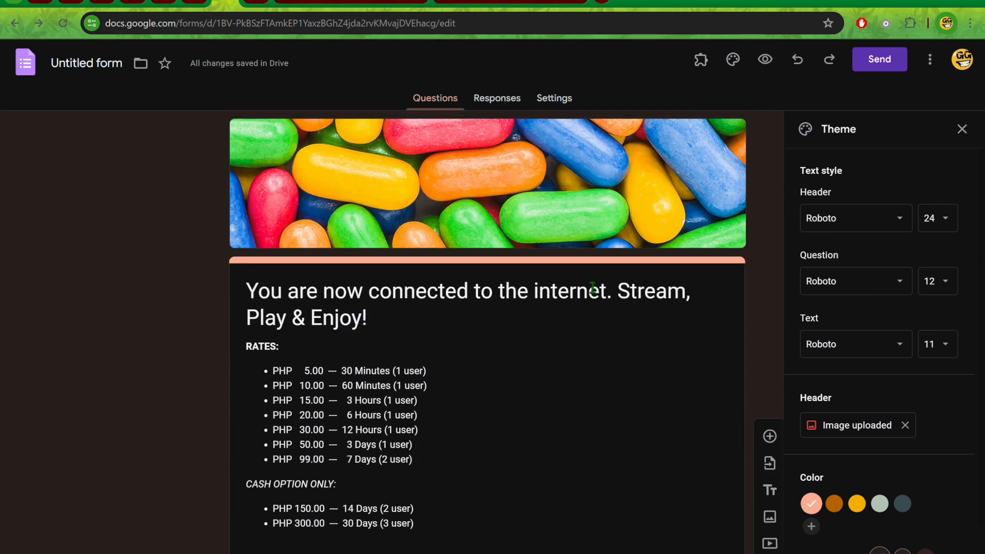
pyautogui.click(764, 62)
pyautogui.scroll(-15, 502, 268)
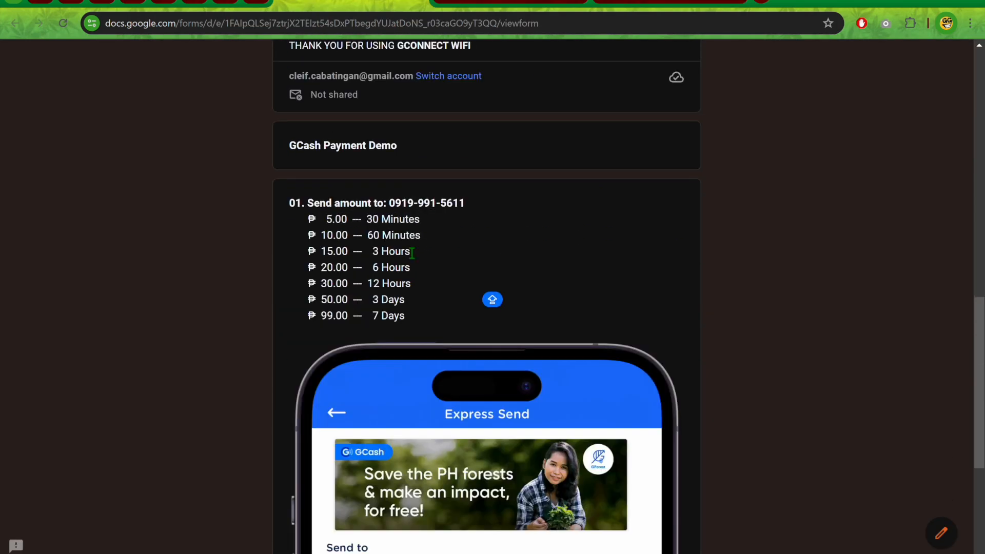
pyautogui.scroll(-5, 412, 252)
pyautogui.scroll(5, 412, 253)
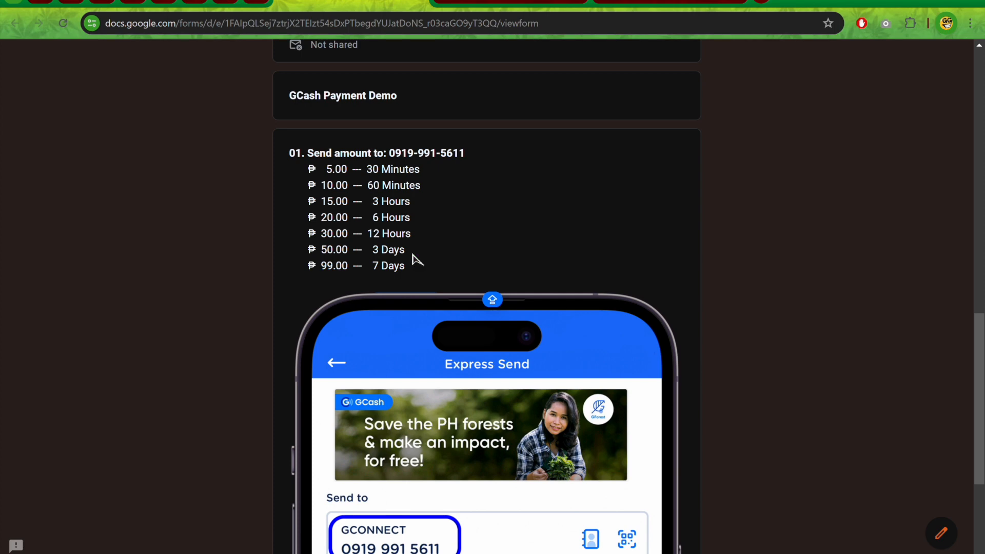
pyautogui.scroll(-1, 414, 257)
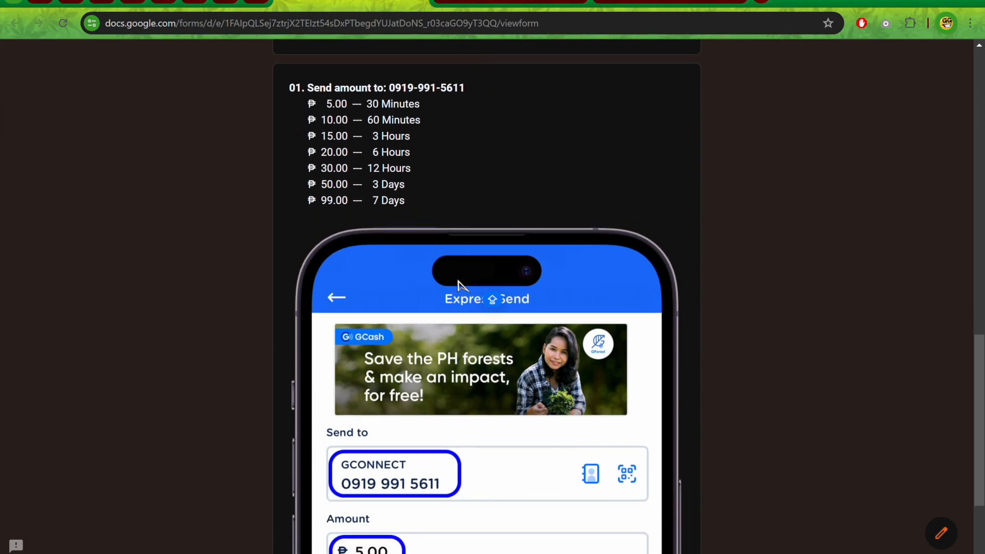
pyautogui.scroll(3, 458, 284)
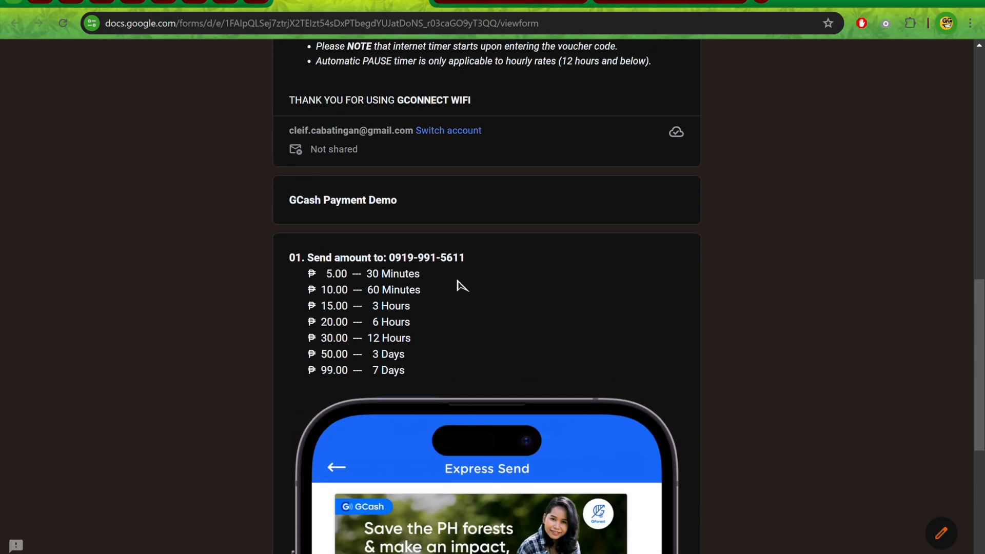
pyautogui.scroll(-4, 400, 367)
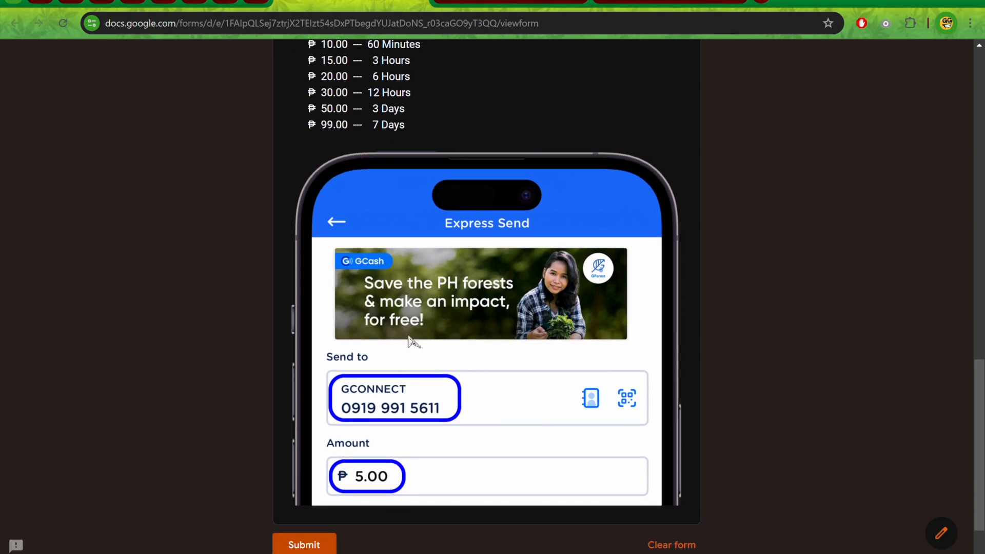
pyautogui.scroll(3, 451, 314)
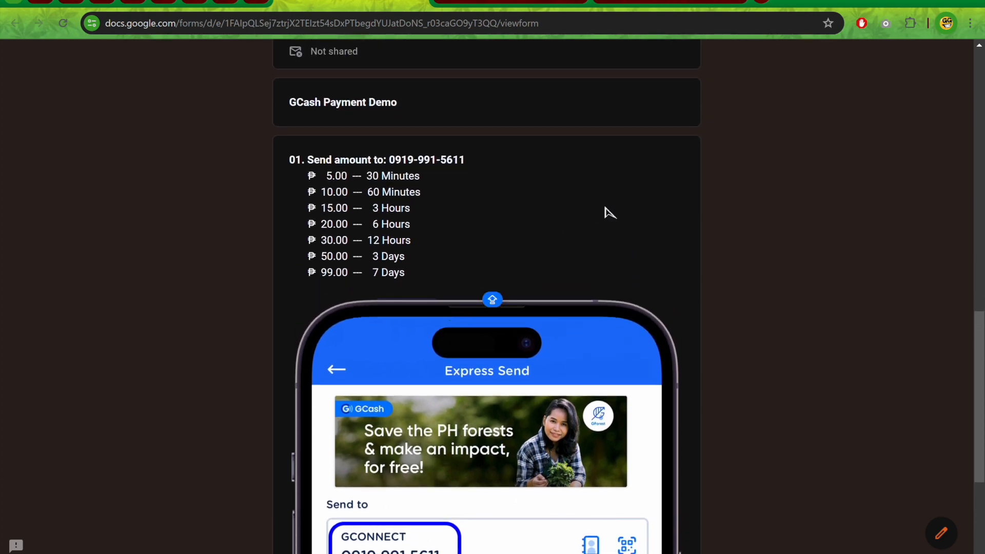
pyautogui.scroll(-4, 590, 286)
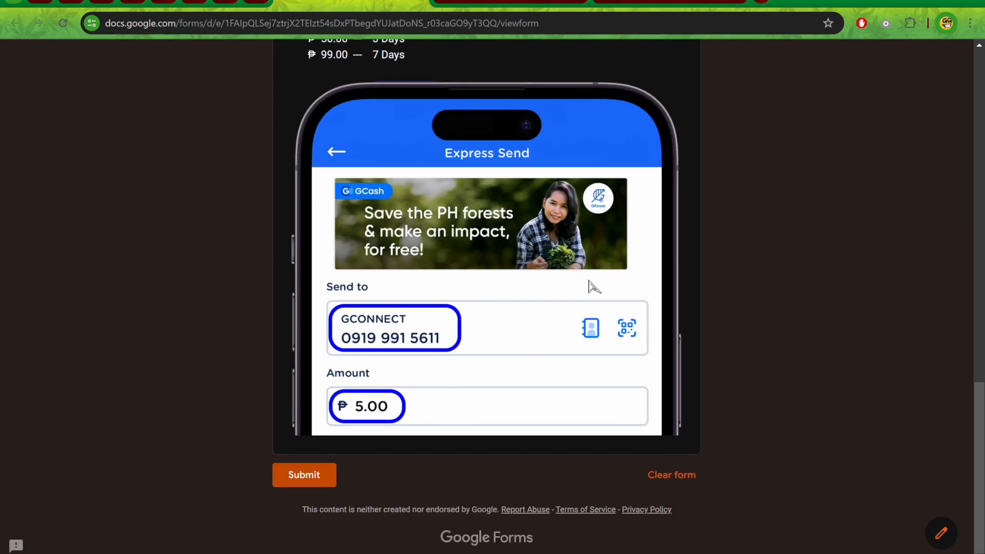
# Examine the remaining demo steps and the closing Feedback question in the published GConnect WiFi form
pyautogui.click(663, 5)
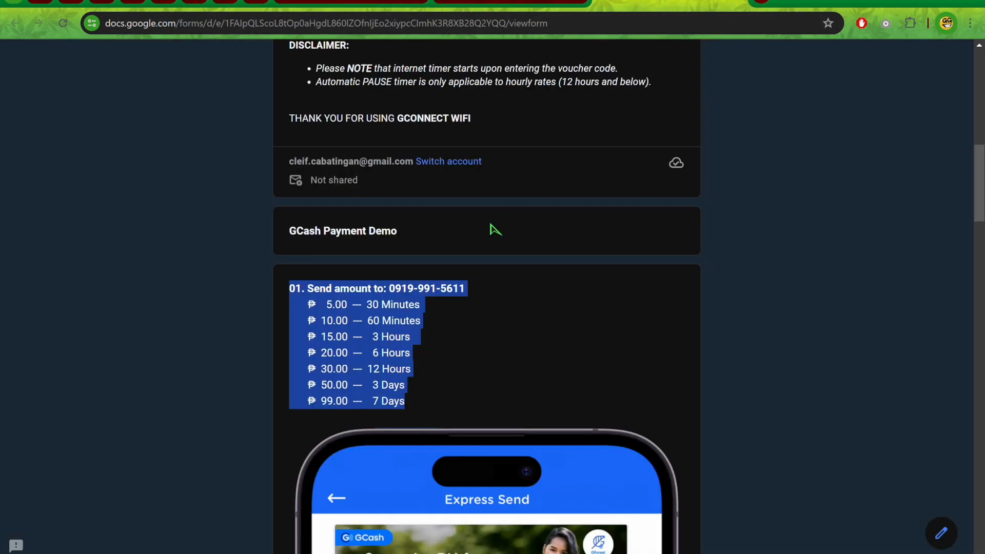
pyautogui.scroll(-15, 495, 226)
pyautogui.scroll(-9, 494, 230)
pyautogui.scroll(20, 494, 229)
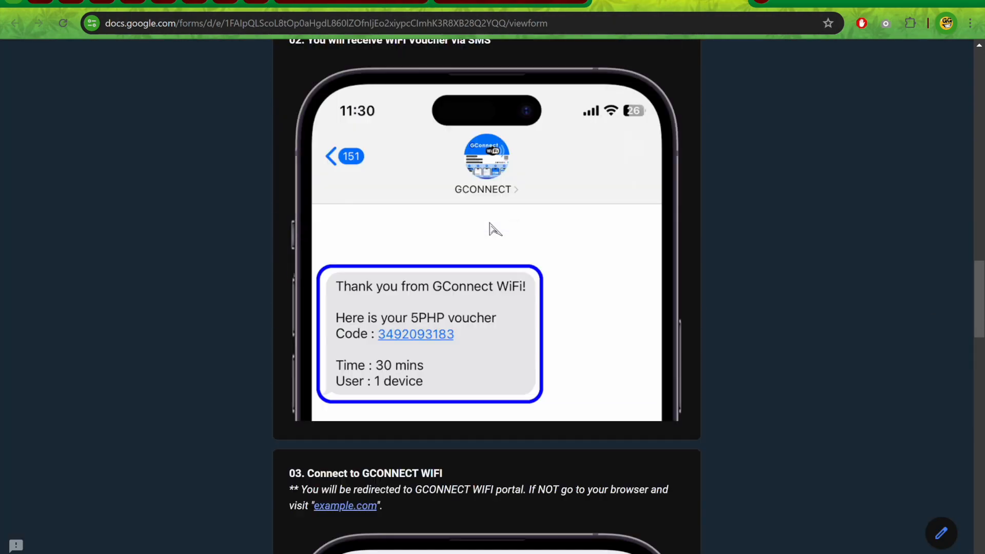
pyautogui.scroll(-20, 473, 433)
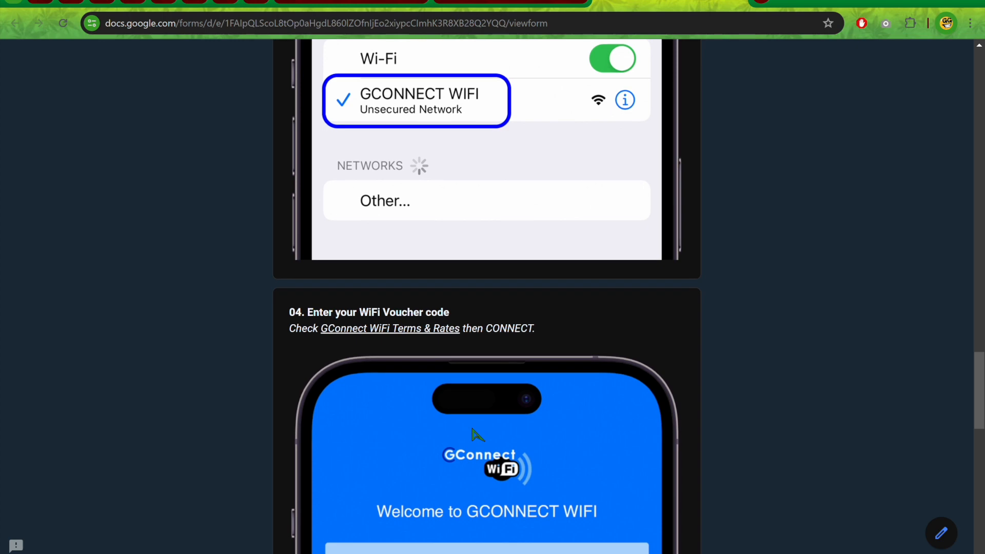
pyautogui.scroll(-5, 473, 434)
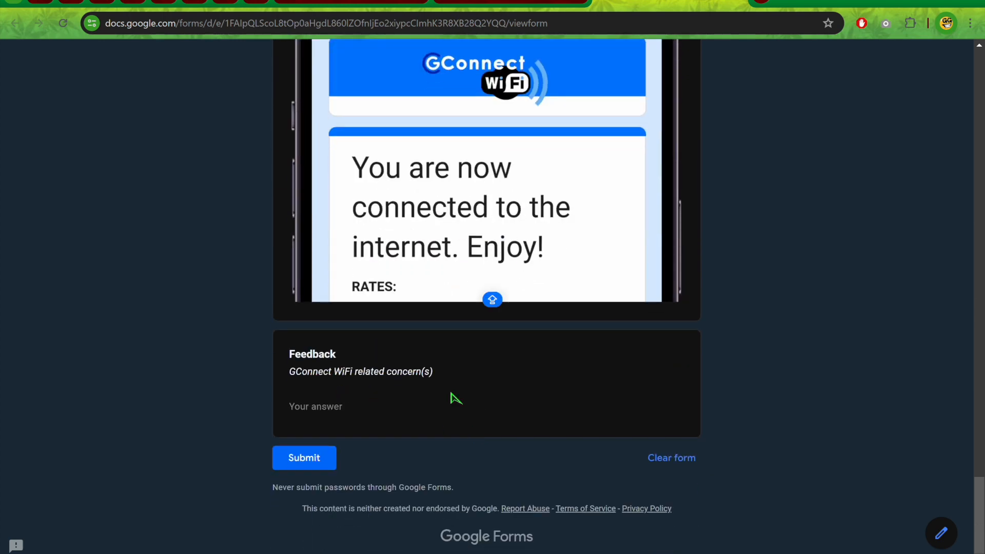
# Return to the form being edited and add a short answer question below the GCash payment image
pyautogui.click(314, 3)
pyautogui.click(233, 3)
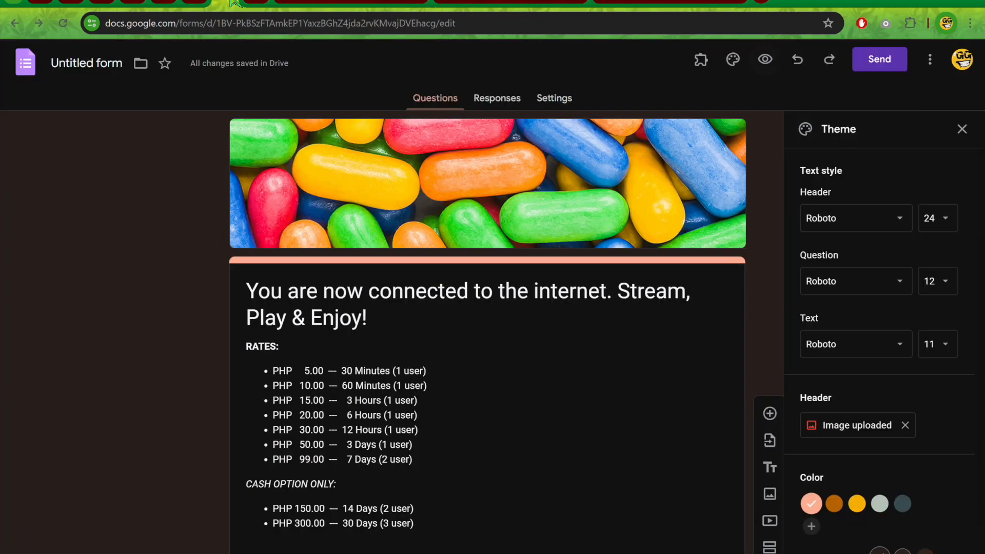
pyautogui.scroll(-10, 492, 292)
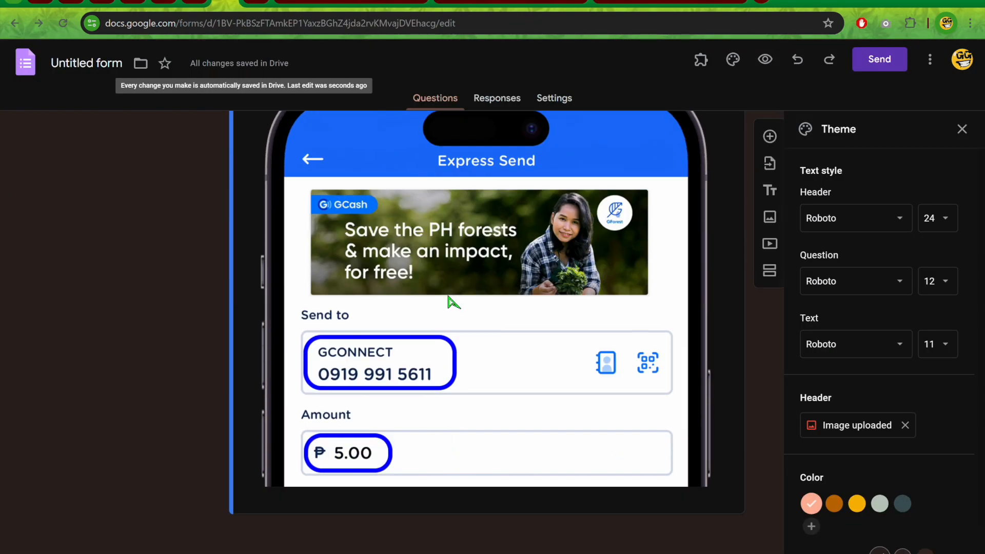
pyautogui.click(769, 137)
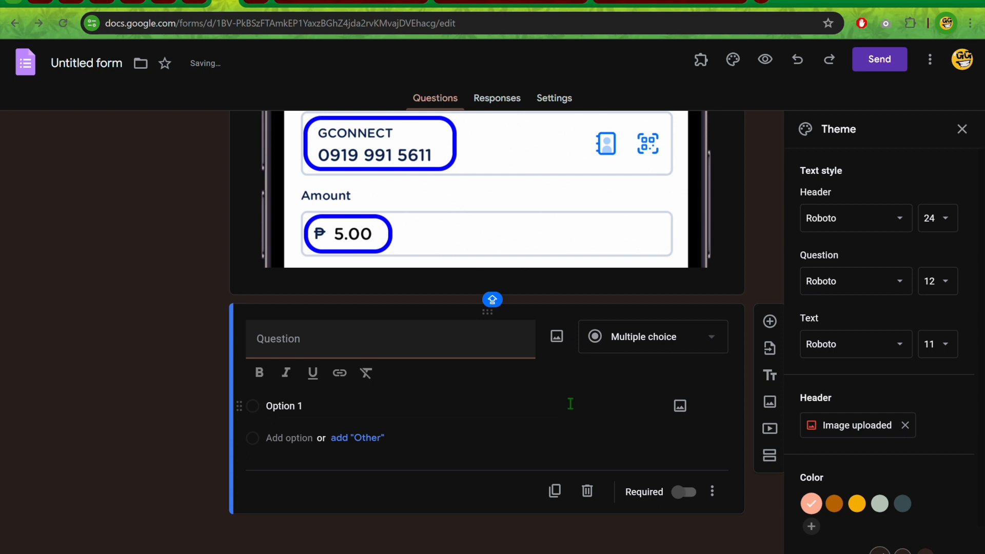
pyautogui.click(645, 338)
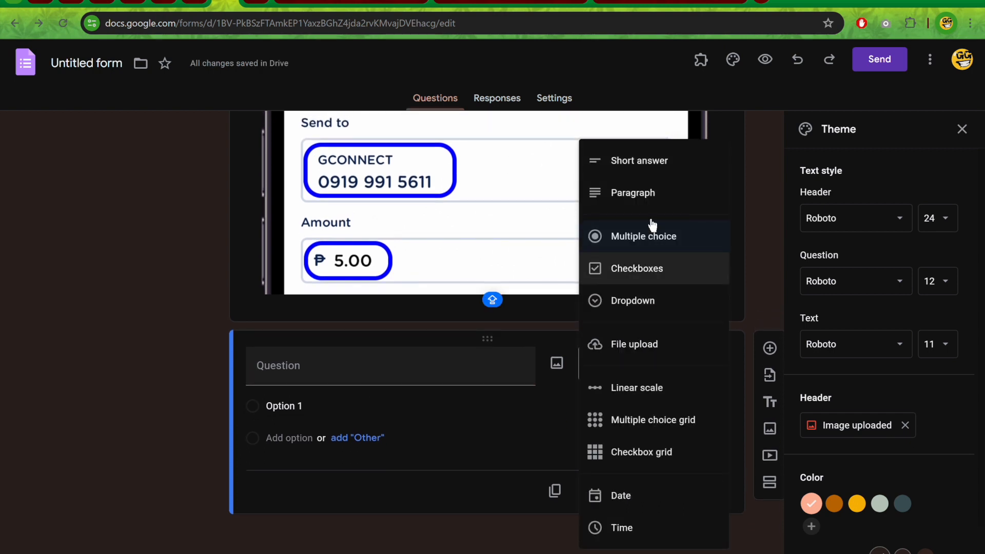
pyautogui.click(654, 159)
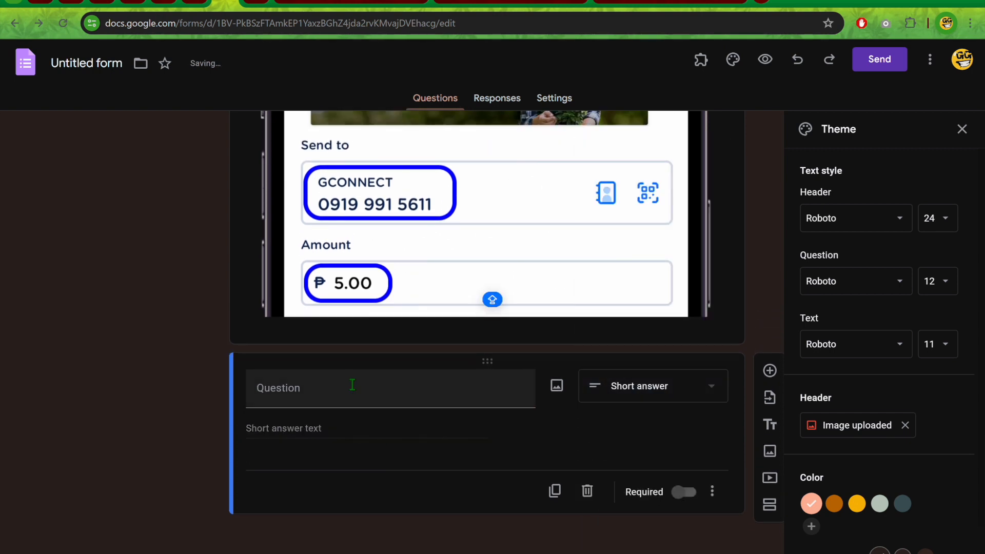
# Copy the "Feedback" heading from the published GConnect WiFi form and paste it as the new short answer question's title
pyautogui.click(362, 4)
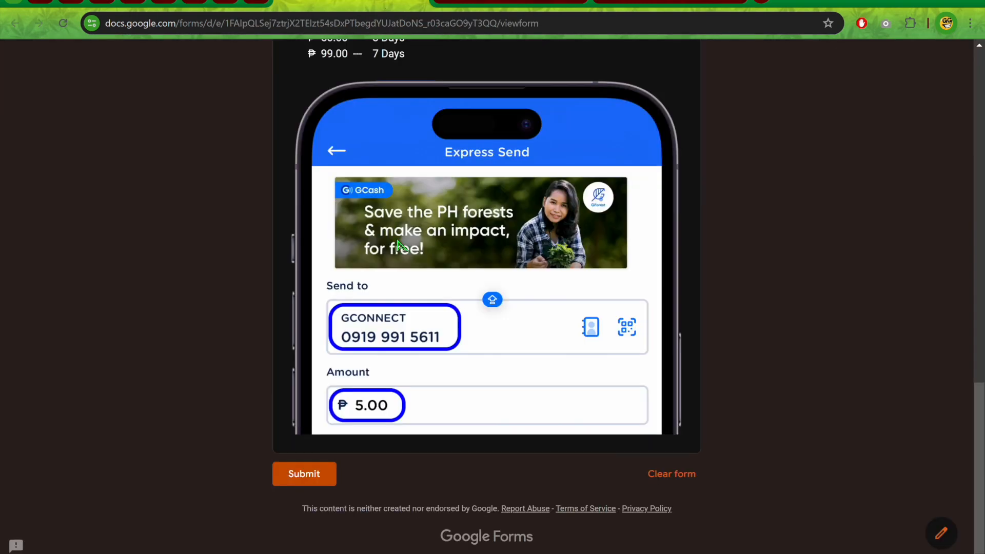
pyautogui.scroll(10, 401, 245)
pyautogui.scroll(8, 401, 245)
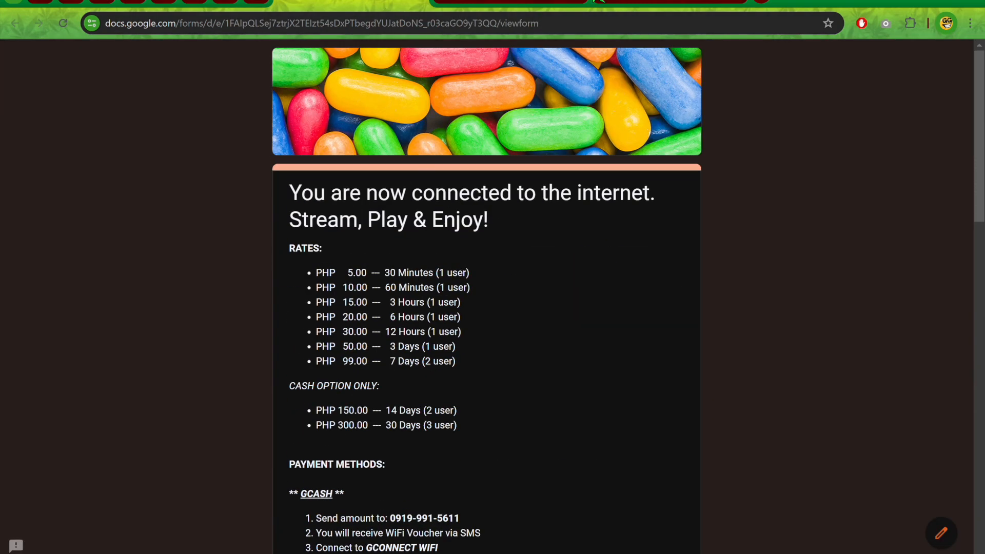
pyautogui.click(626, 4)
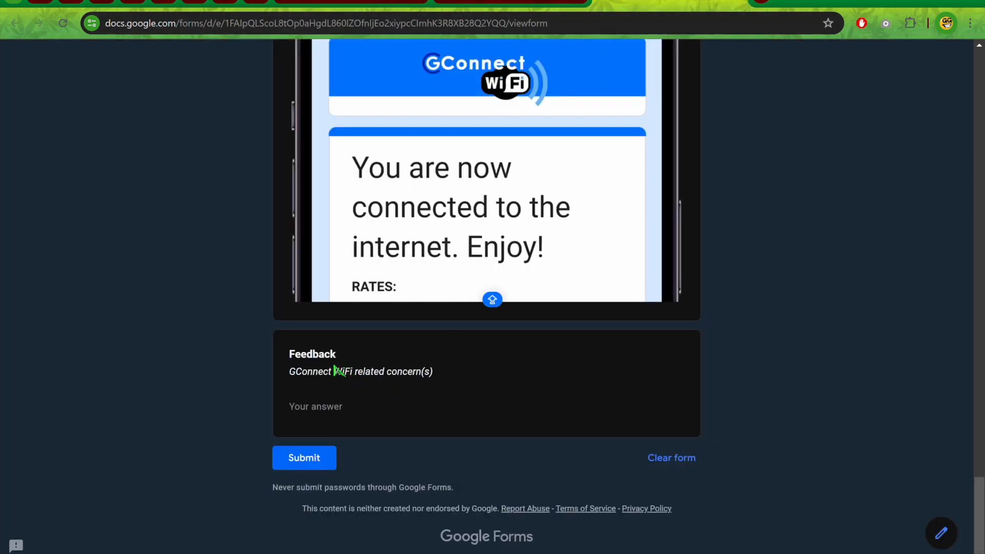
pyautogui.doubleClick(314, 354)
pyautogui.hotkey('ctrl', 'c')
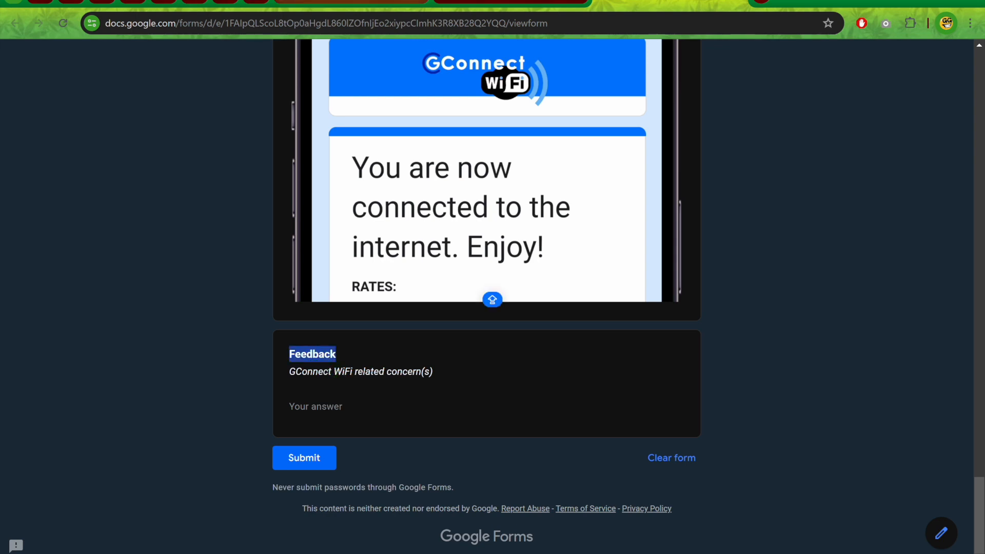
pyautogui.click(234, 2)
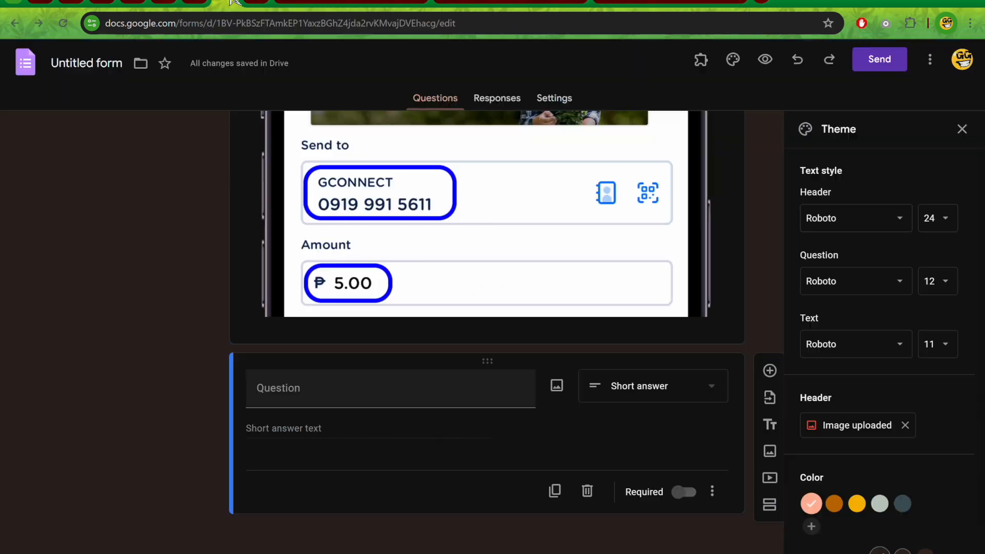
pyautogui.click(317, 387)
pyautogui.hotkey('ctrl', 'v')
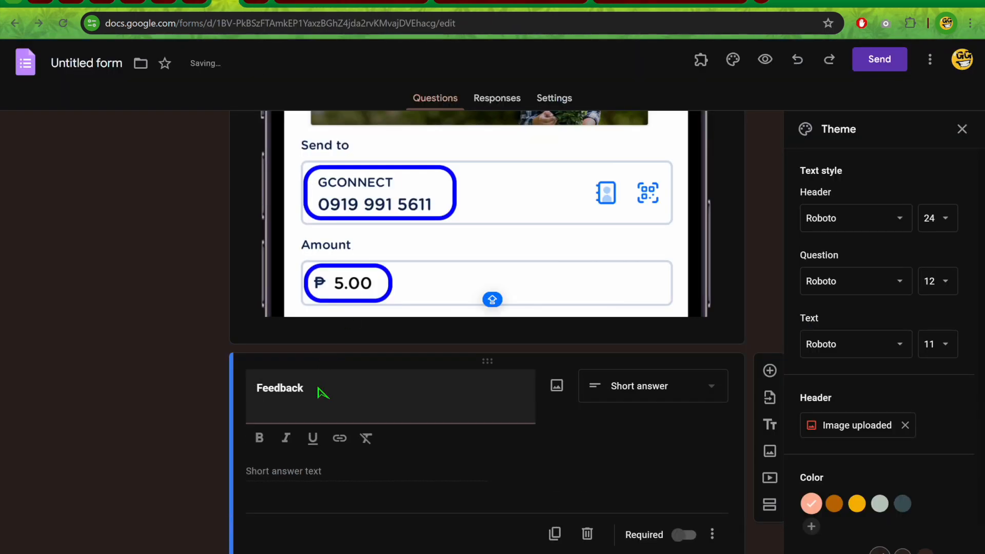
pyautogui.press('BackSpace')
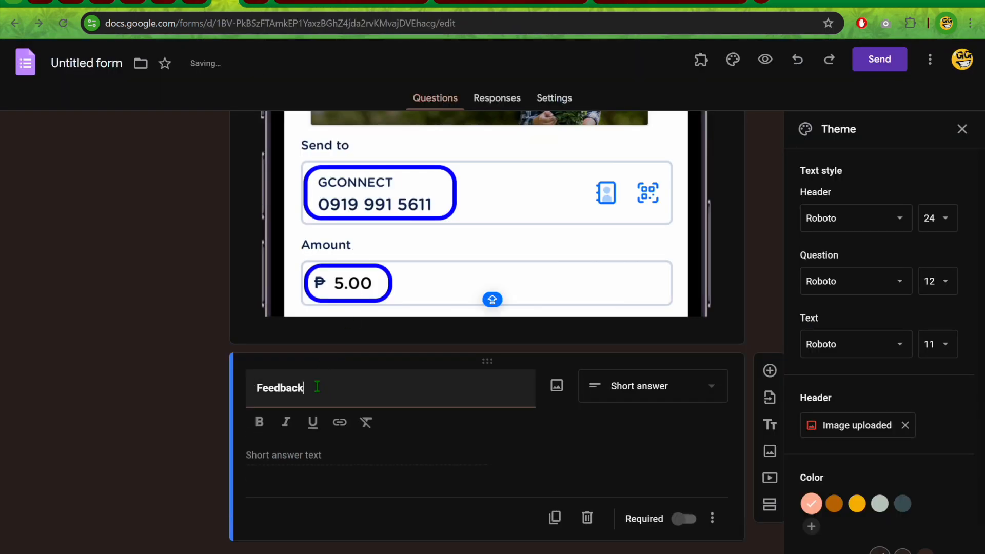
# Add a description to the Feedback question and paste the copied "GConnect WiFi related concern(s)" line from the published form
pyautogui.click(651, 2)
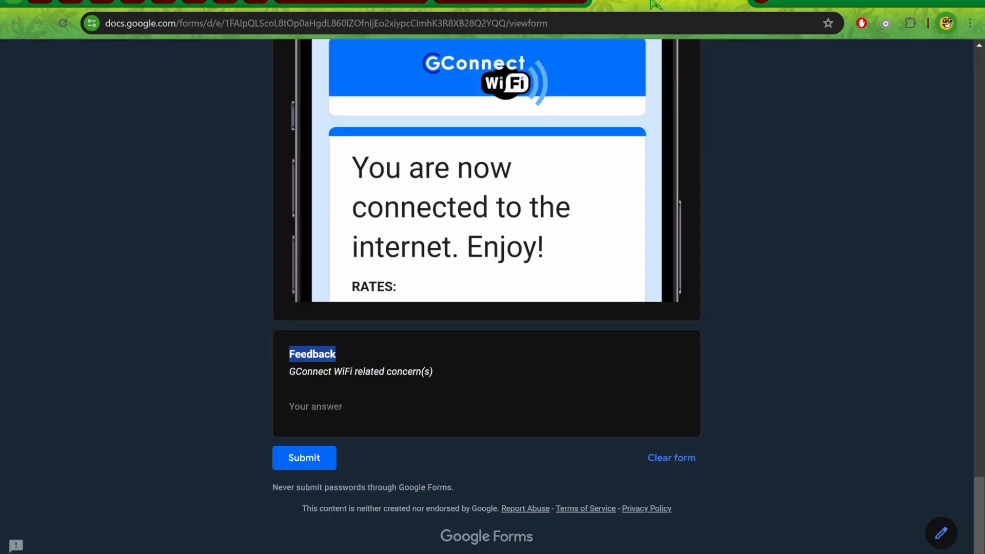
pyautogui.tripleClick(318, 372)
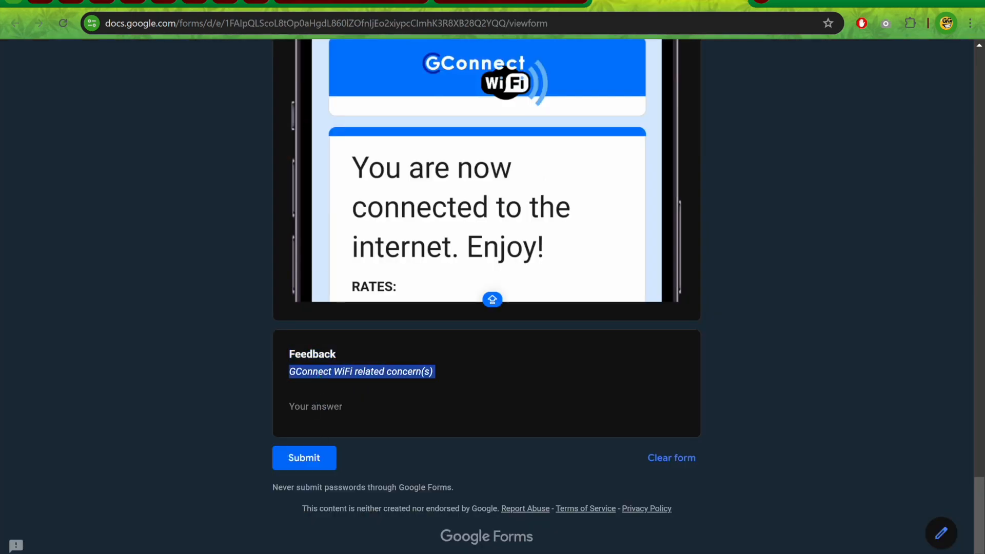
pyautogui.click(236, 2)
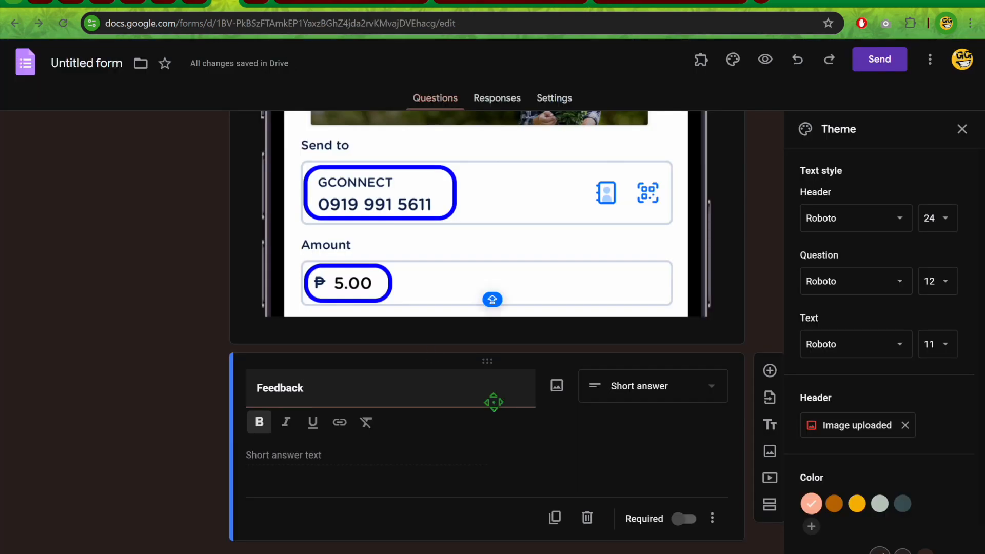
pyautogui.click(712, 518)
pyautogui.click(761, 493)
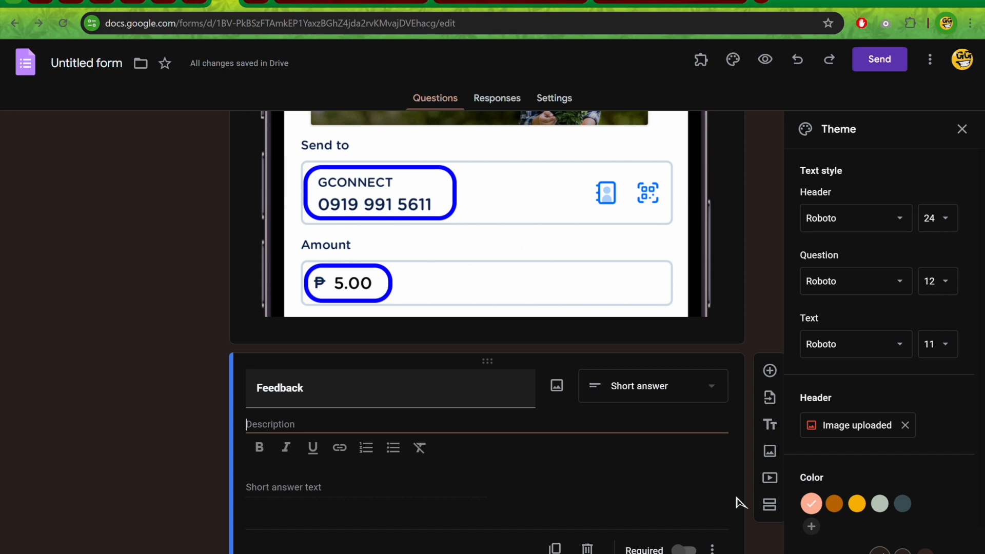
pyautogui.write('GConnect WiFi related concern(s) Your answer Submit')
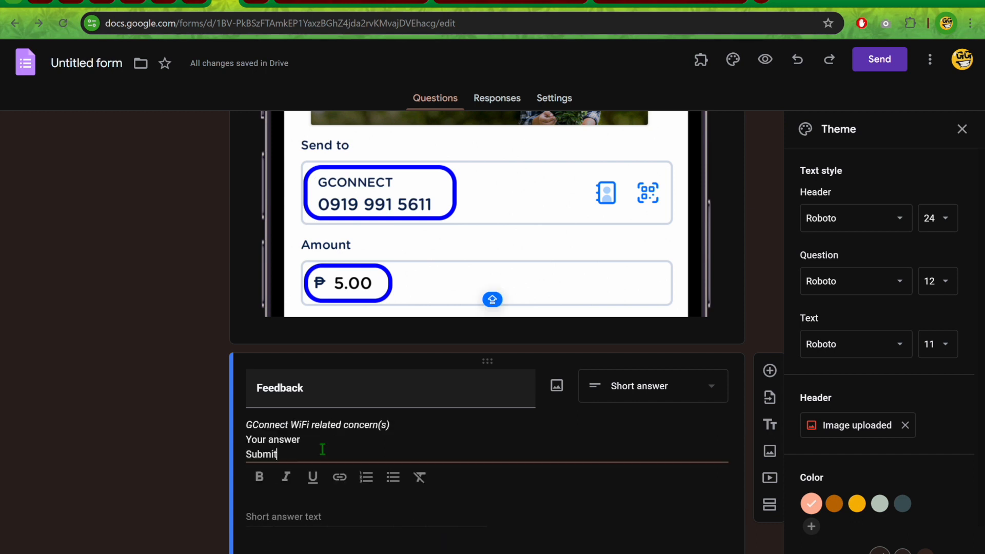
# Delete the extra "Your answer" and "Submit" lines from the Feedback question's description
pyautogui.press('BackSpace')
pyautogui.press('BackSpace')
pyautogui.press('BackSpace')
pyautogui.press('BackSpace')
pyautogui.press('BackSpace')
pyautogui.press('BackSpace')
pyautogui.press('BackSpace')
pyautogui.press('BackSpace')
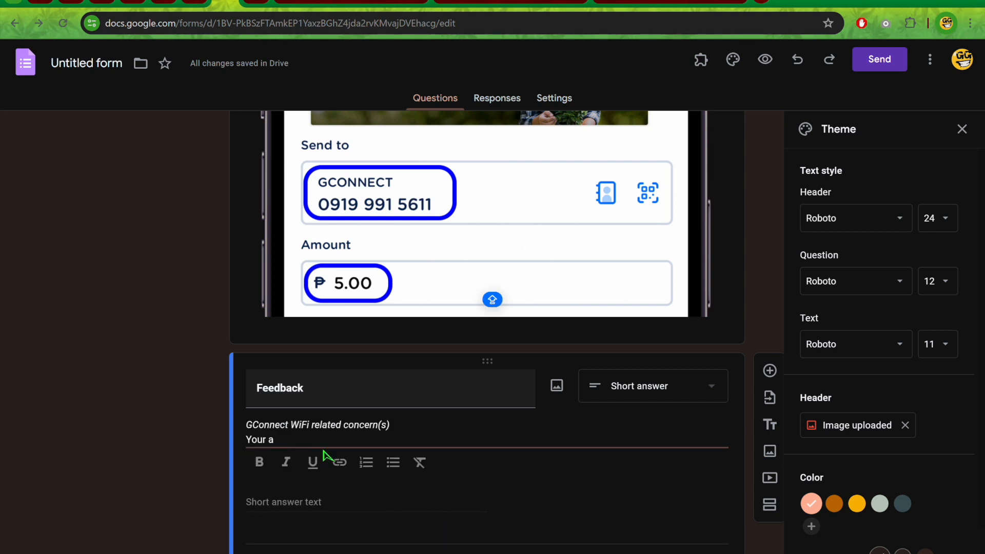
pyautogui.press('BackSpace')
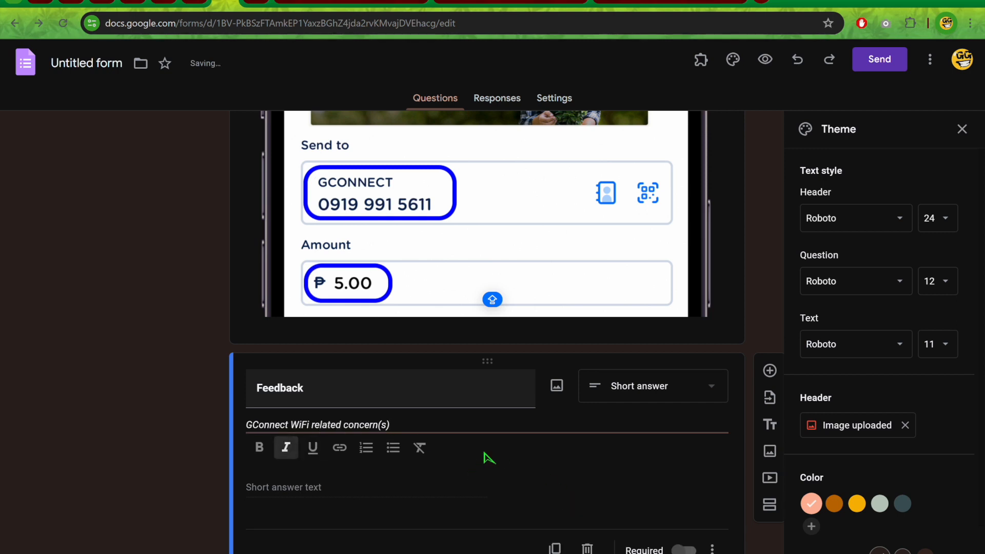
# Preview the form and examine it from the header image through the payment demo to the closing Feedback question
pyautogui.scroll(-1, 513, 459)
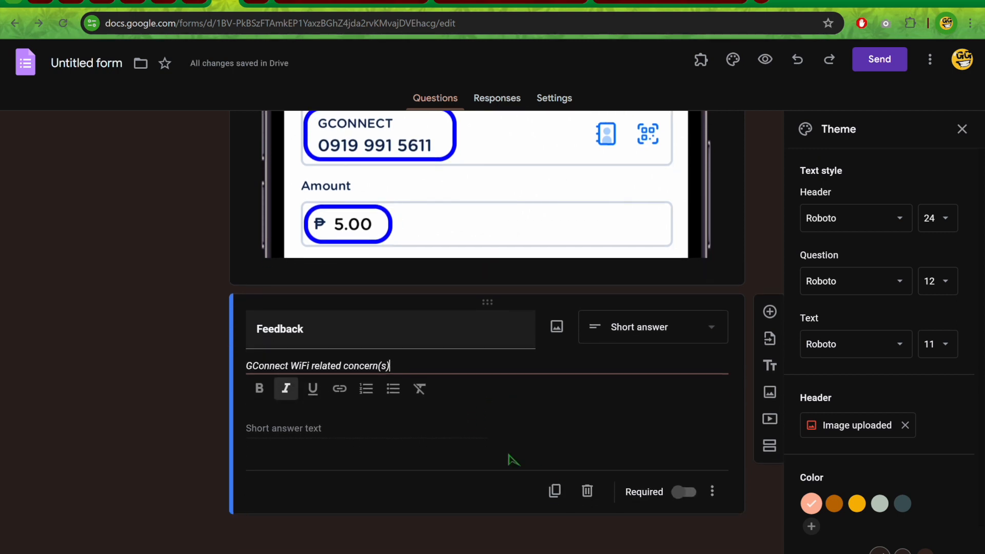
pyautogui.scroll(10, 688, 264)
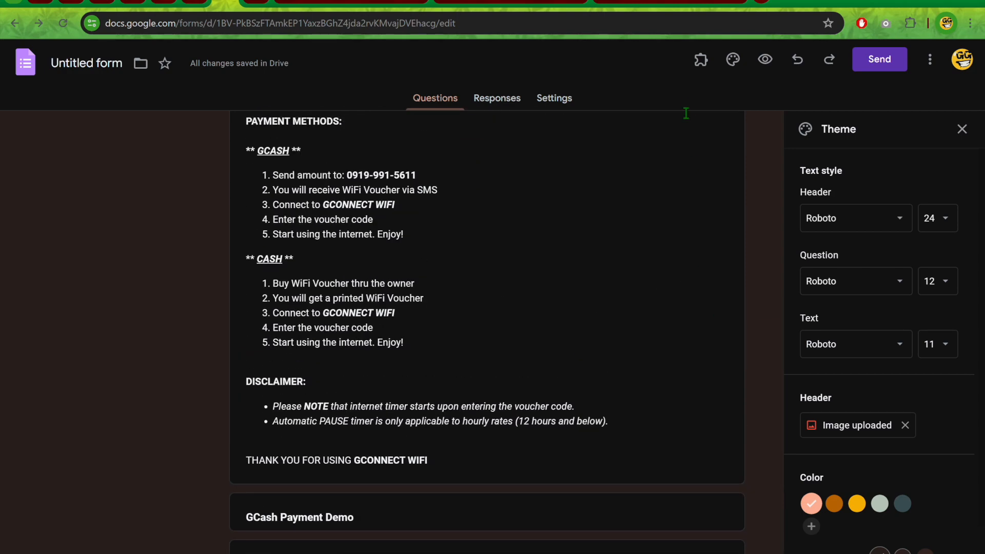
pyautogui.click(765, 59)
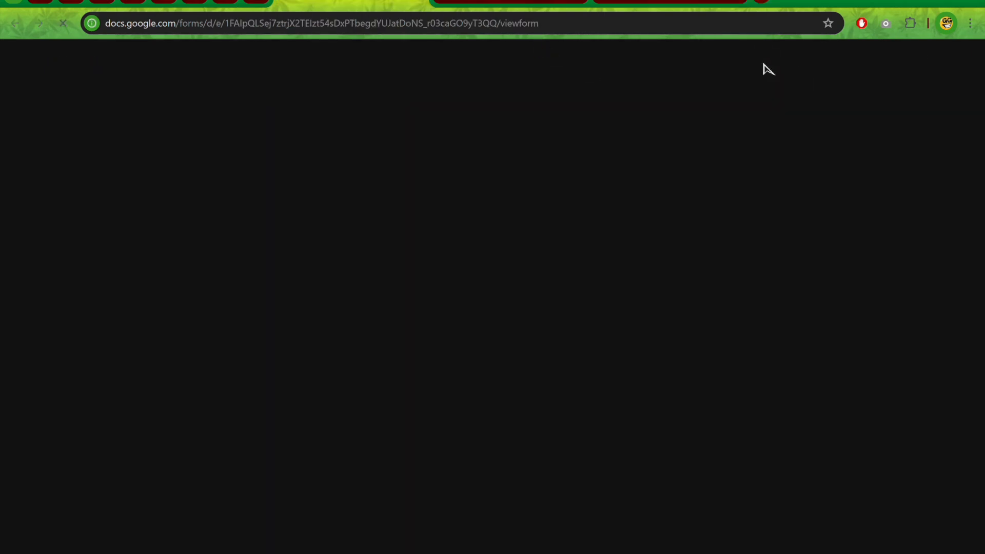
pyautogui.scroll(-8, 478, 237)
pyautogui.scroll(-10, 478, 238)
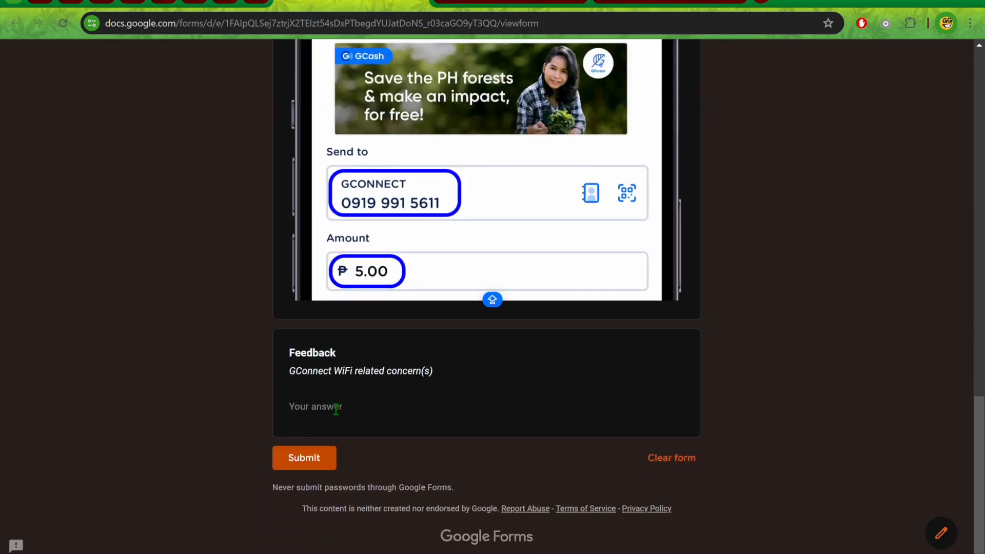
pyautogui.scroll(10, 336, 409)
pyautogui.scroll(-10, 336, 409)
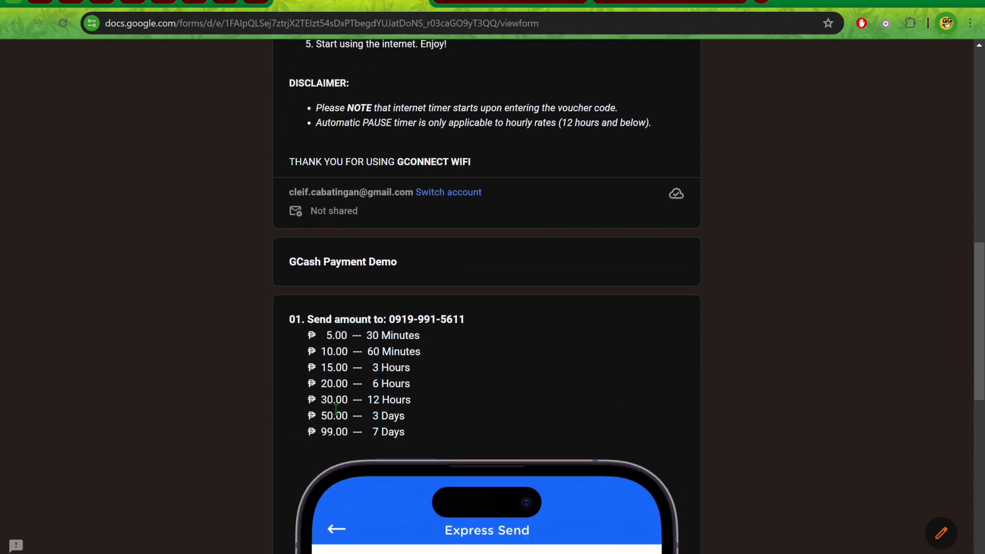
pyautogui.scroll(15, 336, 410)
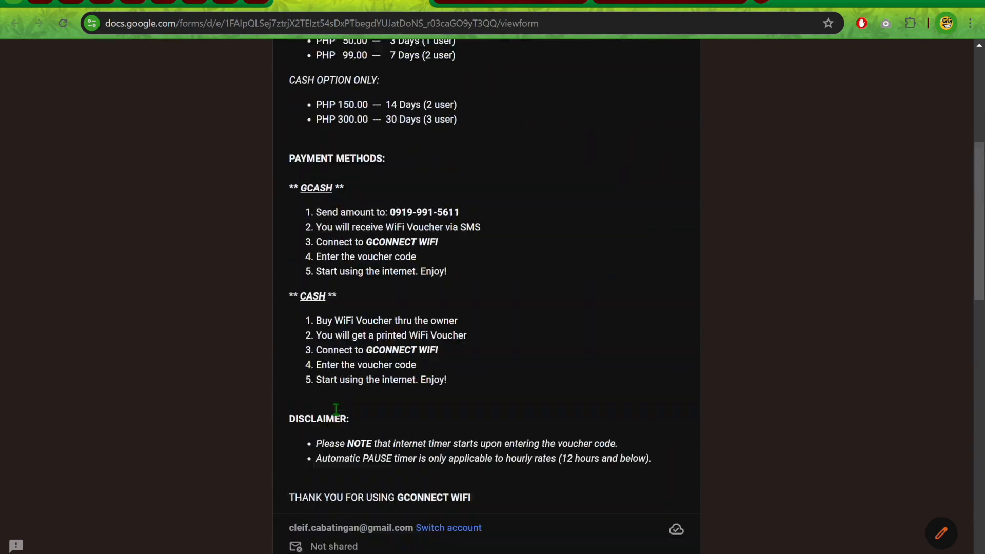
pyautogui.scroll(-15, 336, 410)
pyautogui.scroll(15, 336, 410)
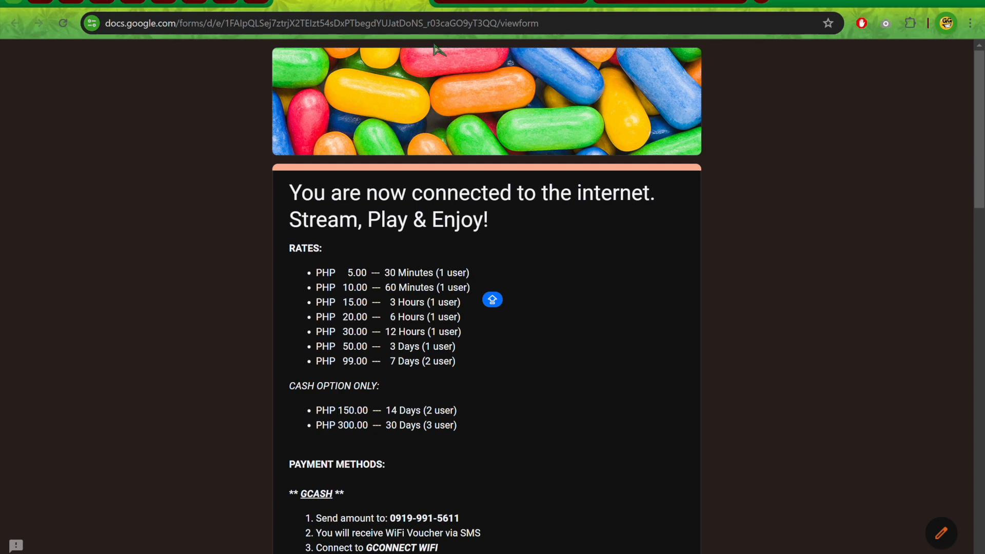
# Copy the full web address of the previewed form
pyautogui.moveTo(543, 25); pyautogui.dragTo(107, 34)
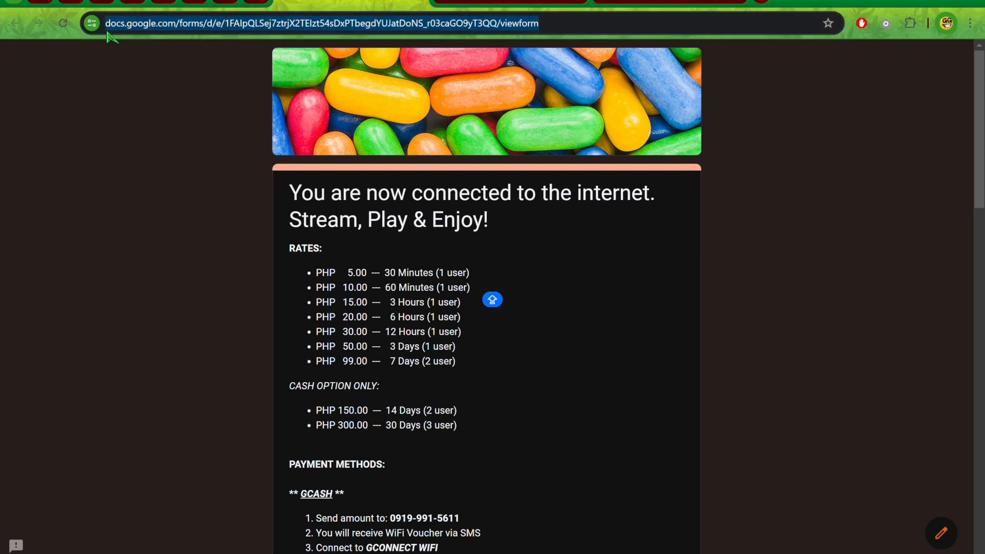
pyautogui.rightClick(144, 29)
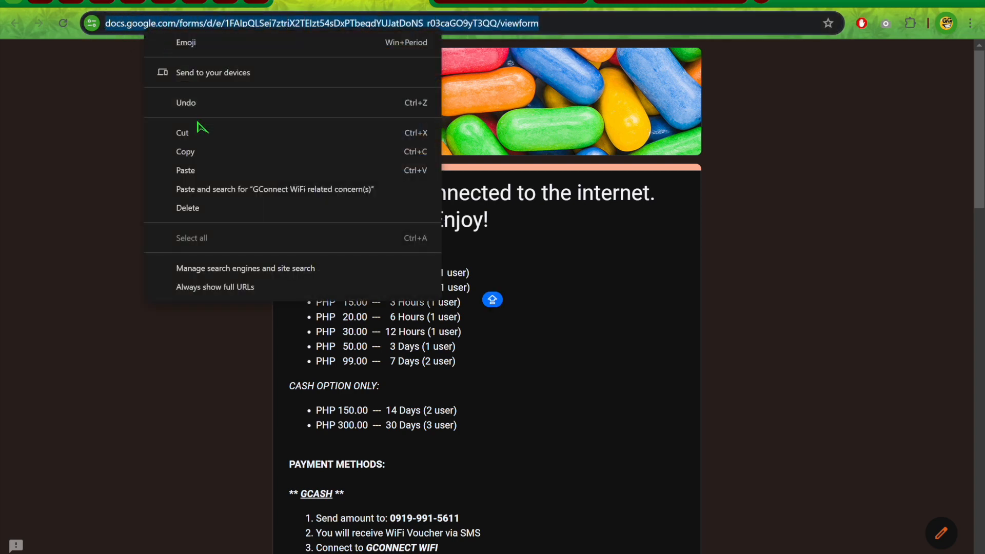
pyautogui.click(185, 152)
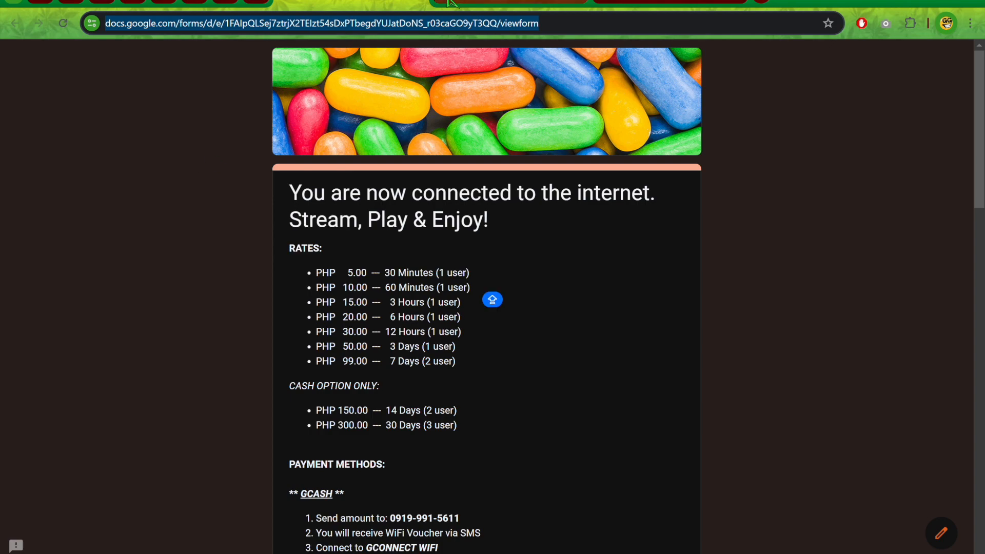
pyautogui.scroll(-3, 487, 142)
pyautogui.scroll(3, 487, 142)
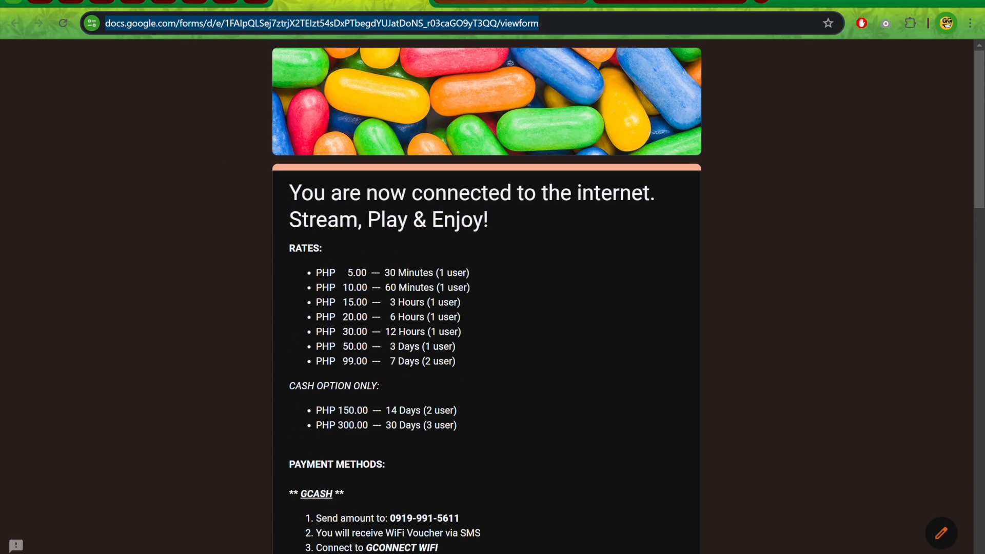
# Switch to the Omada controller, dismiss the update notice and open the GCONNECT WIFI portal's promotional URL for editing
pyautogui.click(510, 1)
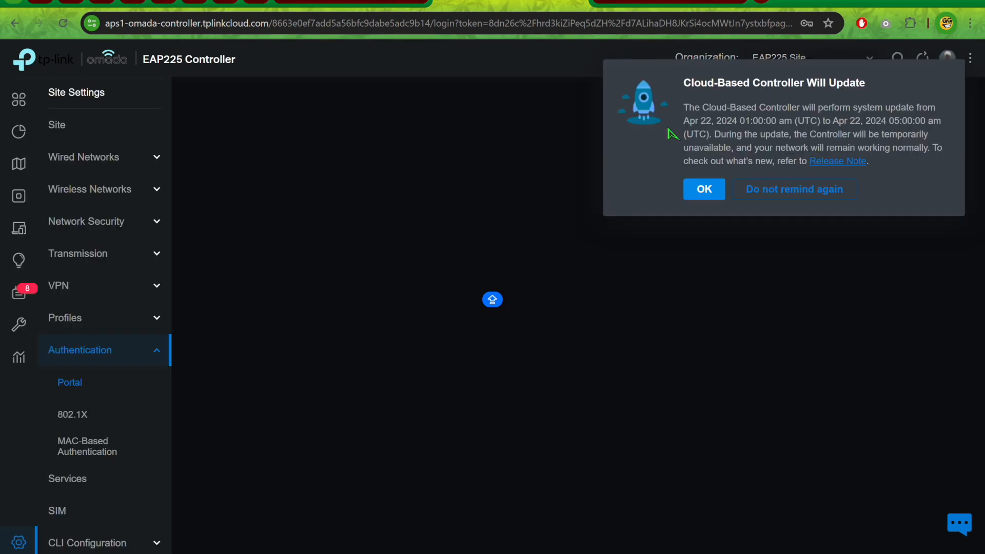
pyautogui.click(711, 193)
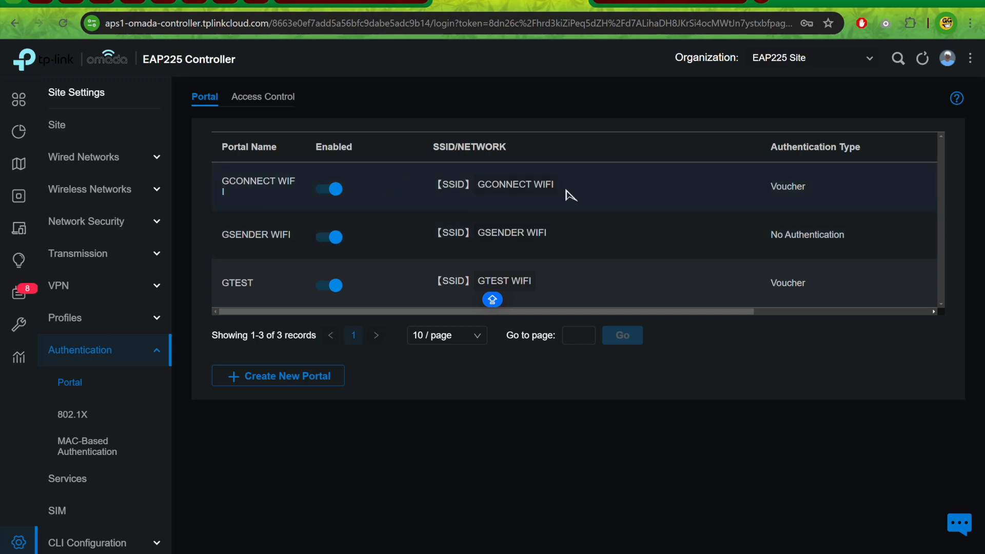
pyautogui.hscroll(5, 569, 194)
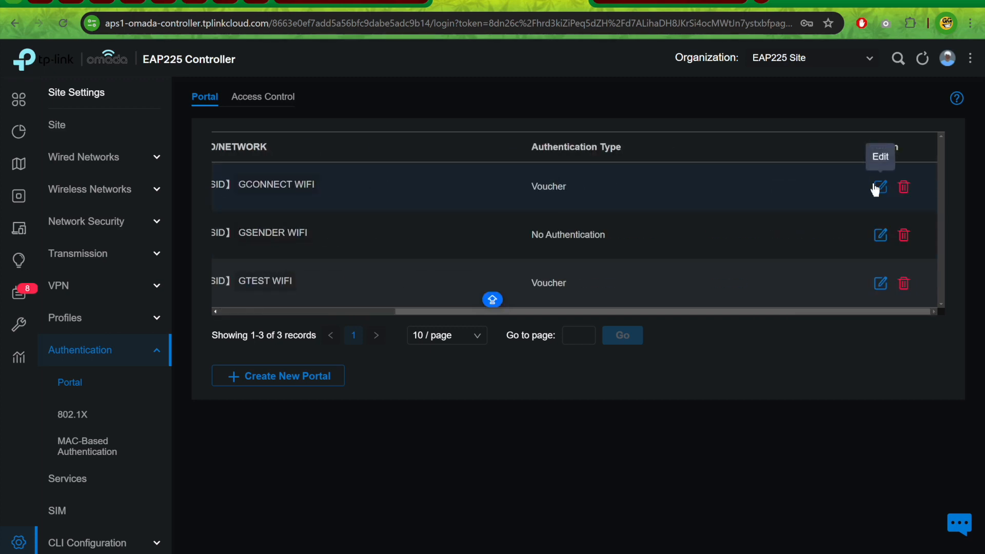
pyautogui.click(877, 189)
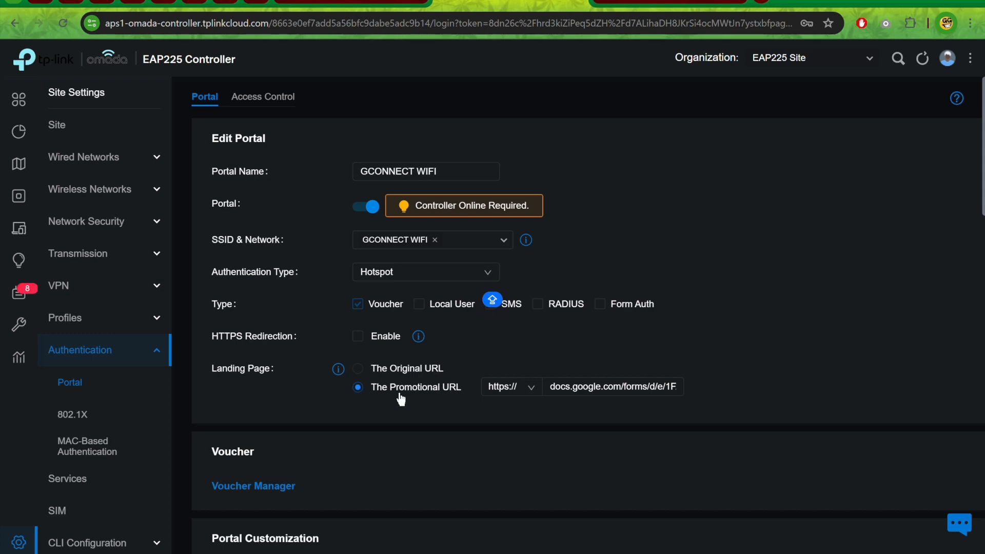
pyautogui.click(570, 389)
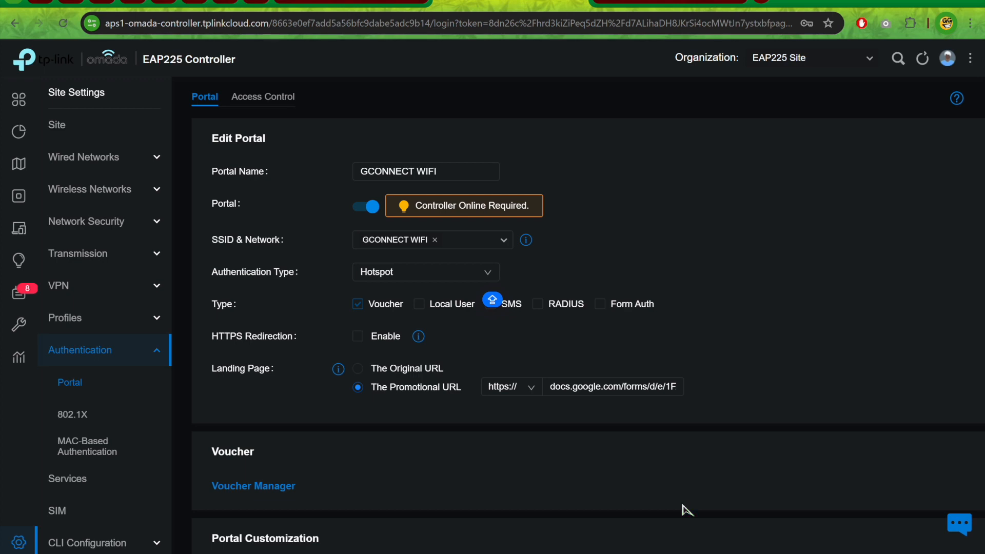
# Bring up the mirrored RMX1911 phone window and examine the GConnect WiFi landing page through its payment demo steps
pyautogui.moveTo(732, 553)
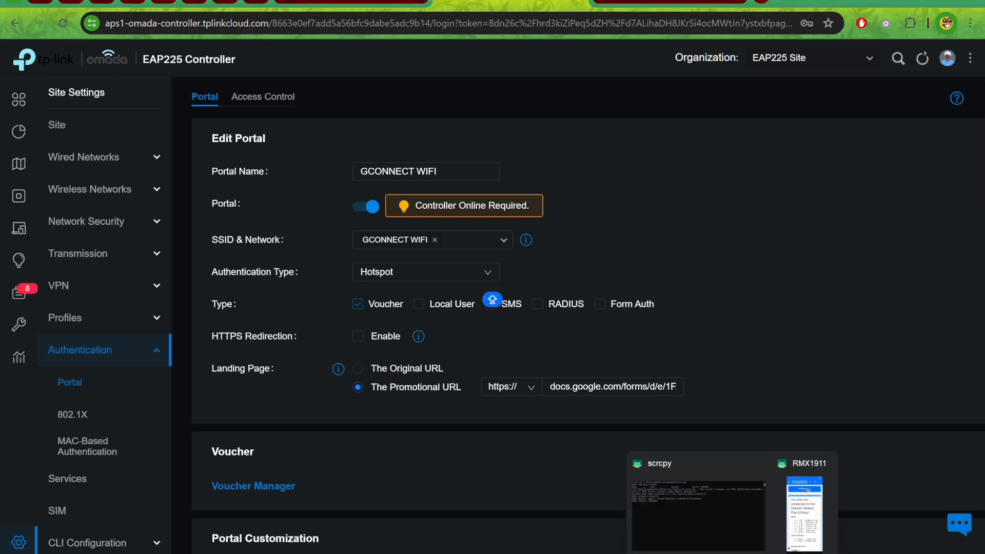
pyautogui.click(803, 531)
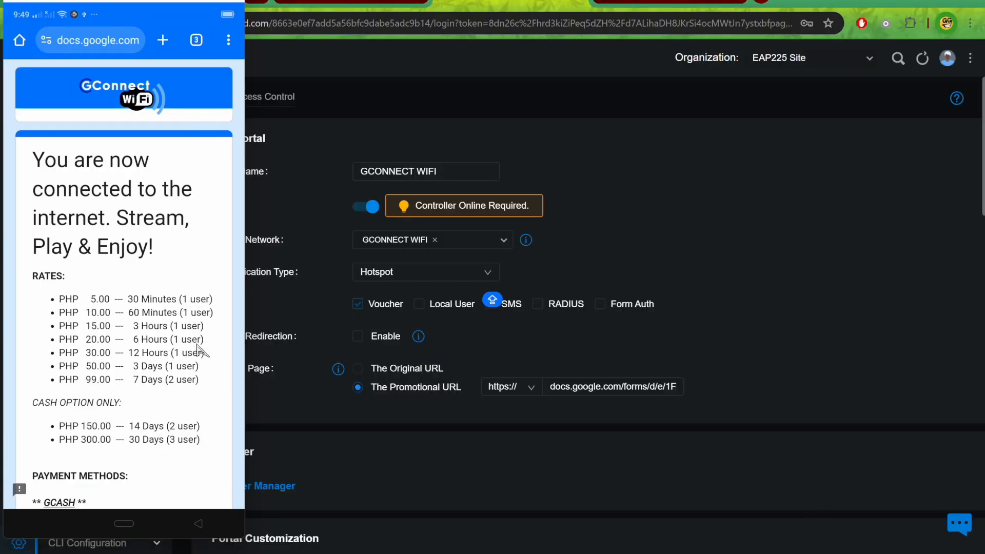
pyautogui.scroll(-2, 112, 277)
pyautogui.scroll(-10, 114, 277)
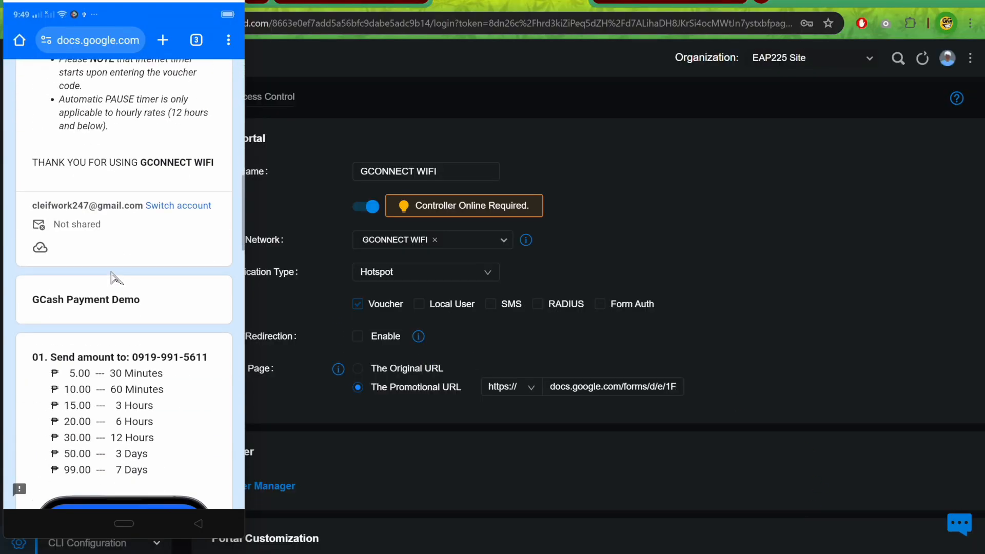
pyautogui.scroll(-10, 117, 277)
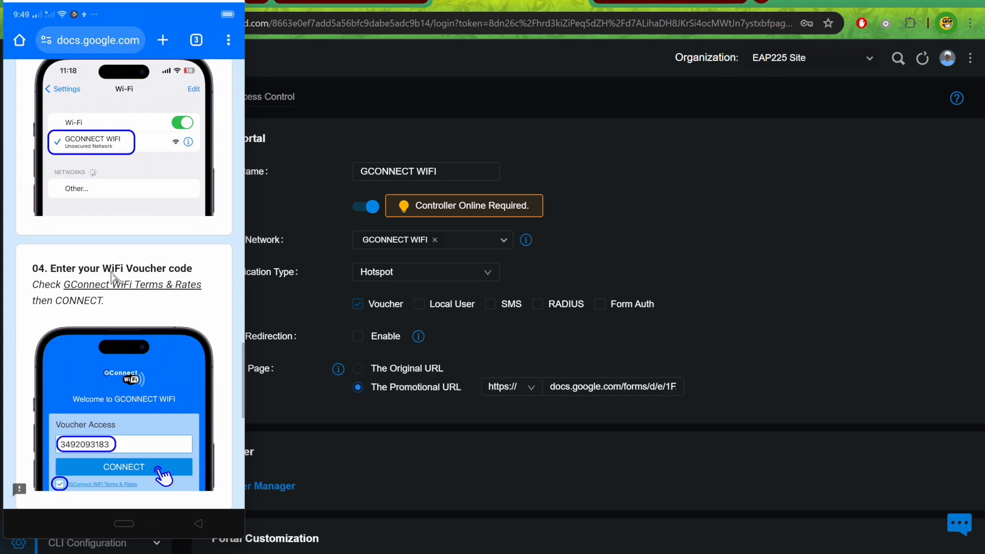
pyautogui.scroll(8, 117, 278)
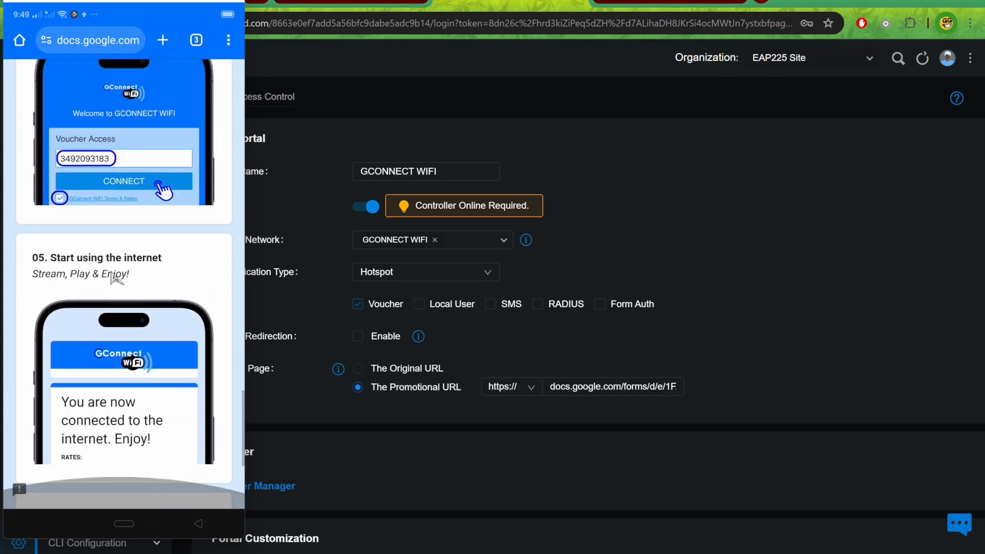
pyautogui.scroll(10, 115, 277)
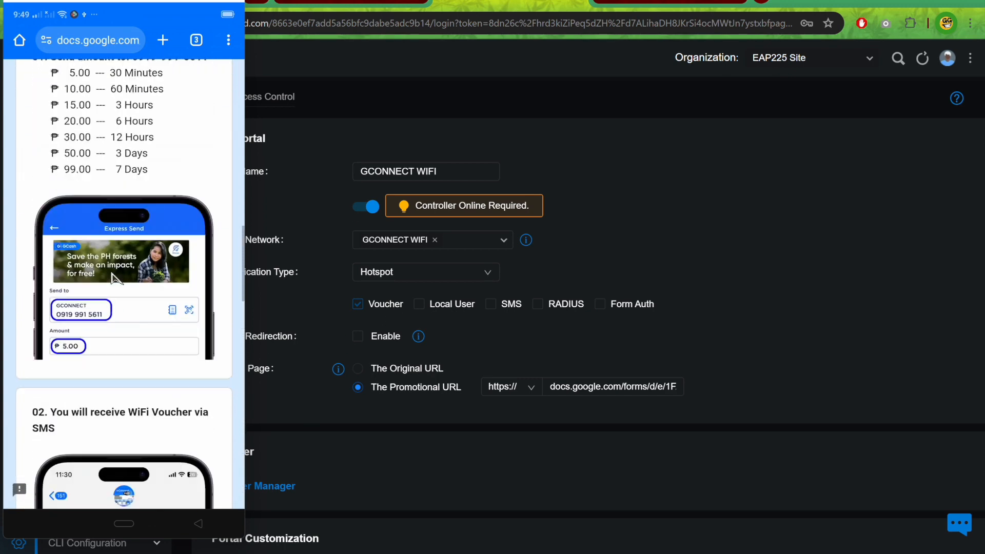
pyautogui.scroll(10, 114, 278)
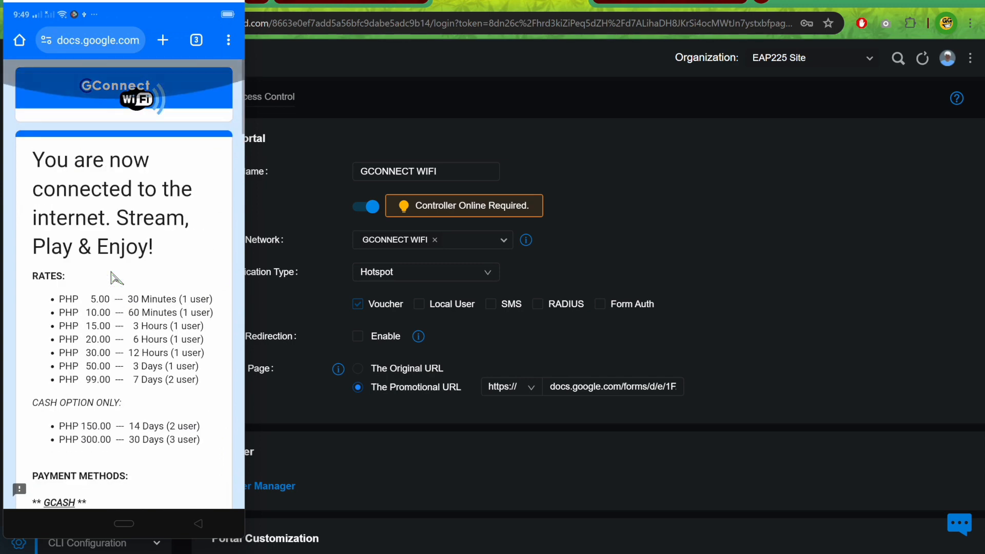